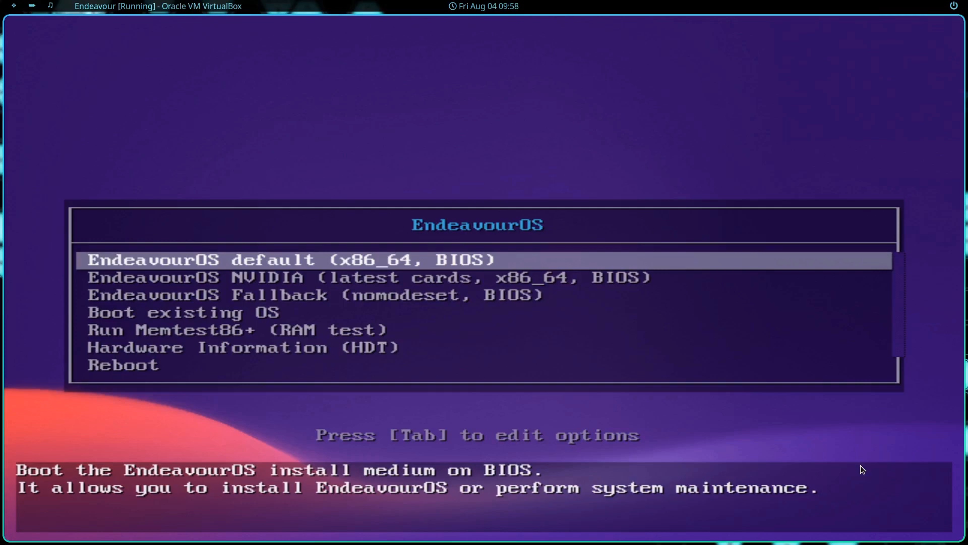
Step: Boot the live system from the default EndeavourOS (x86_64, BIOS) entry, not the NVIDIA one
{"action": "key", "text": "Down"}
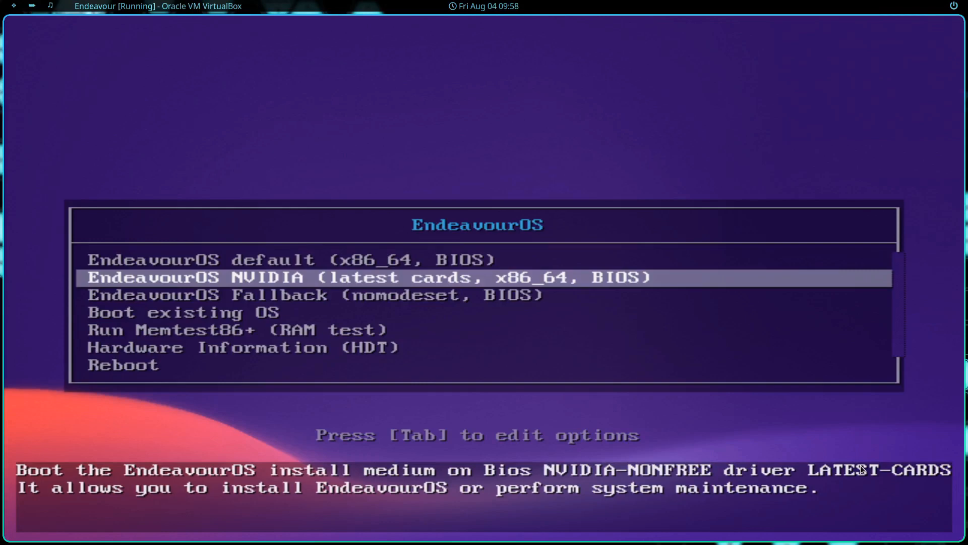
{"action": "key", "text": "Up"}
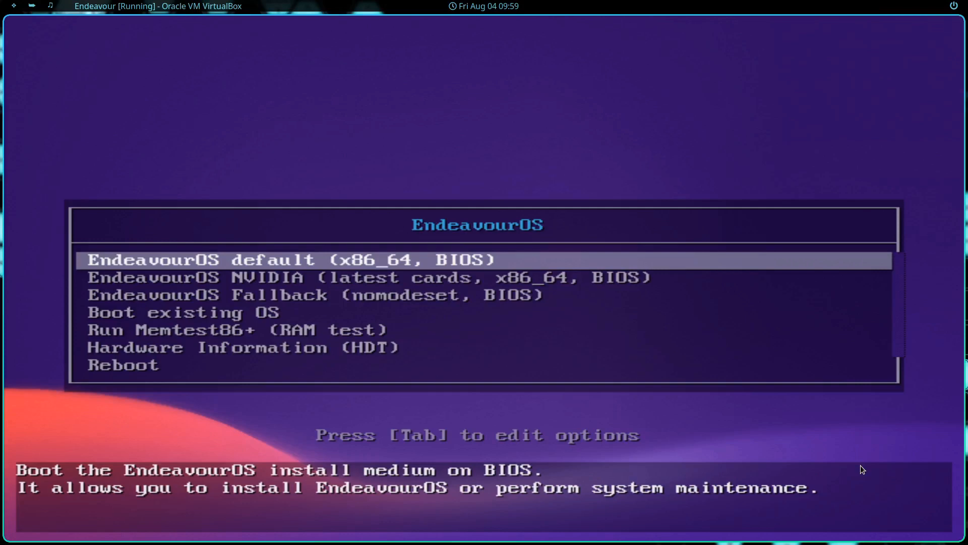
{"action": "key", "text": "Return"}
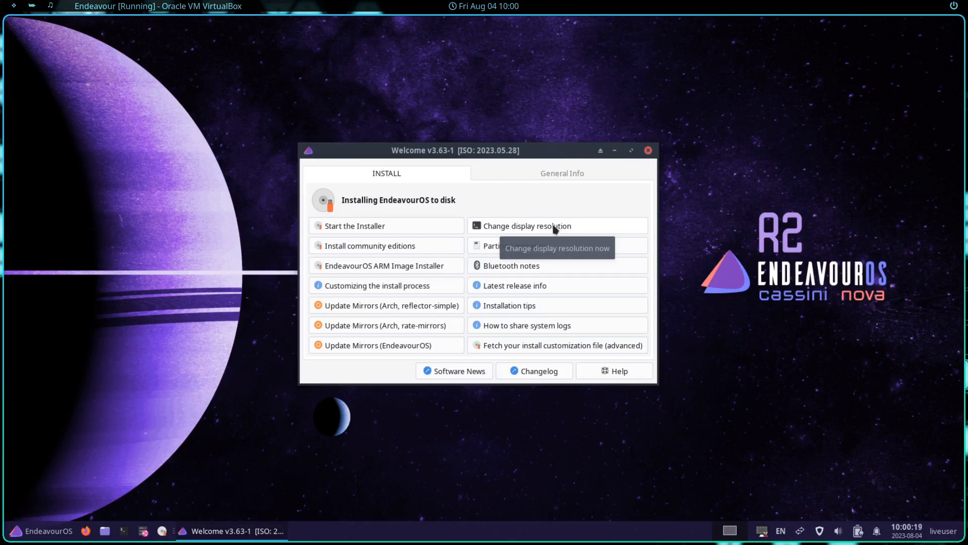
Step: Start the EndeavourOS installer from the Welcome app's INSTALL tab
{"action": "left_click", "coordinate": [370, 227]}
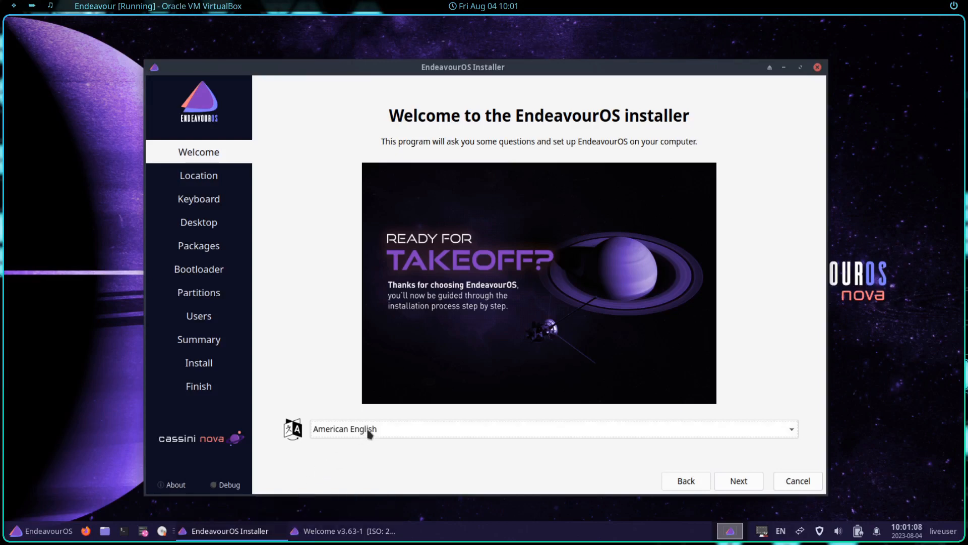
Step: Keep American English, the America/New York time zone and English (US) keyboard
{"action": "left_click", "coordinate": [743, 487]}
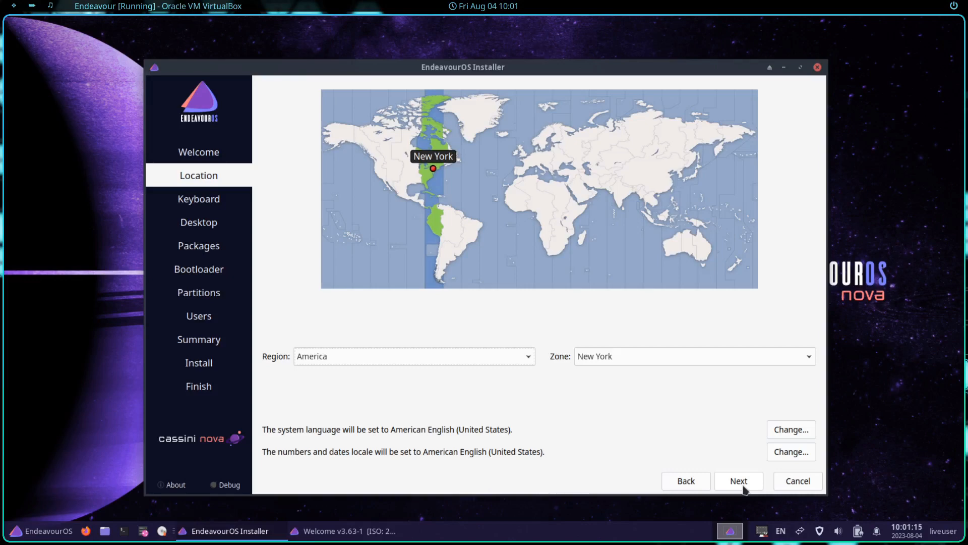
{"action": "left_click", "coordinate": [471, 361]}
{"action": "left_click", "coordinate": [663, 356]}
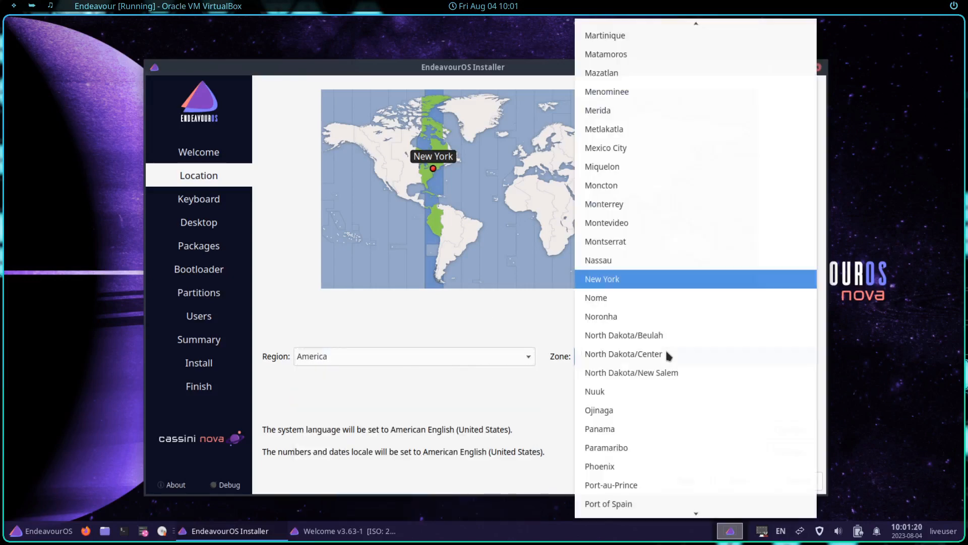
{"action": "left_click", "coordinate": [497, 426]}
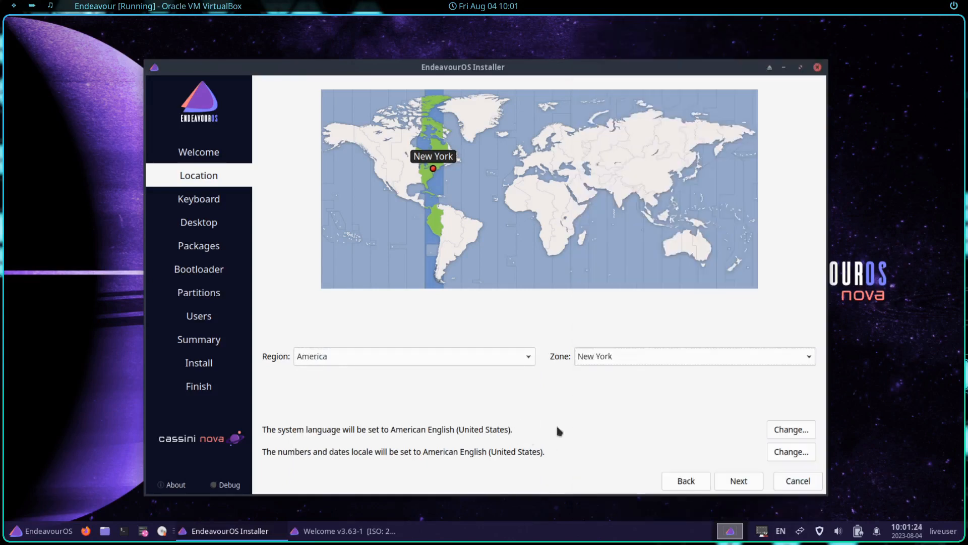
{"action": "left_click", "coordinate": [739, 481]}
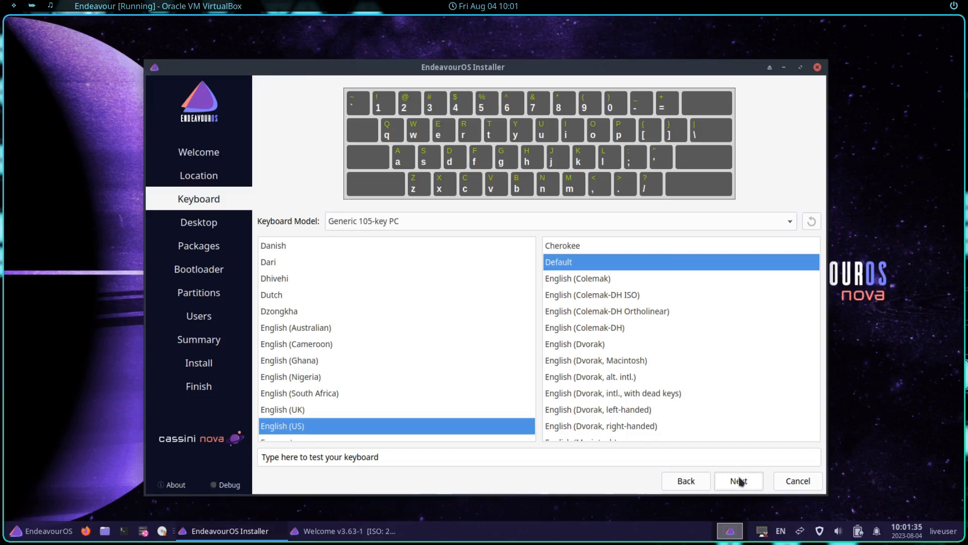
{"action": "left_click", "coordinate": [739, 481]}
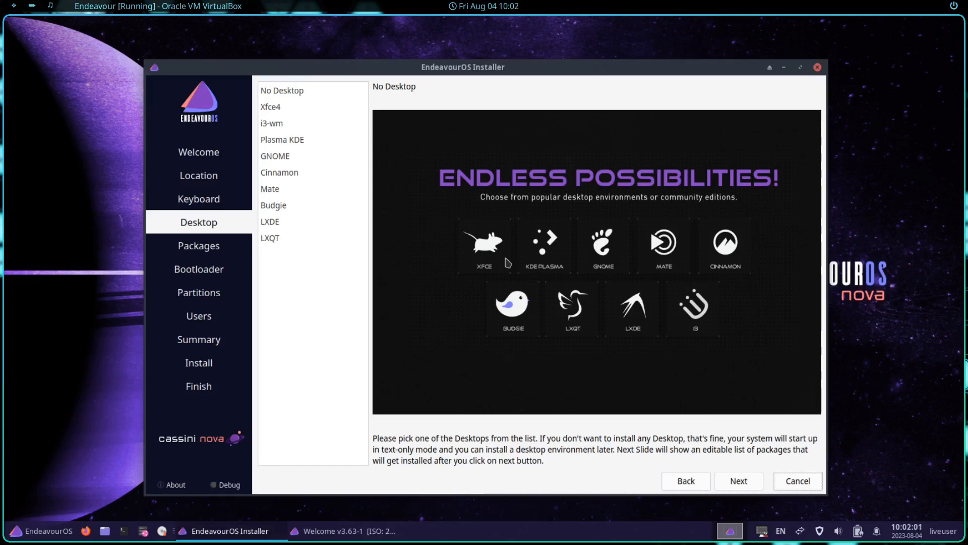
Step: Preview Xfce4, Plasma, GNOME, Cinnamon, Mate, LXDE, LXQT and i3-wm, then select Budgie
{"action": "left_click", "coordinate": [286, 94]}
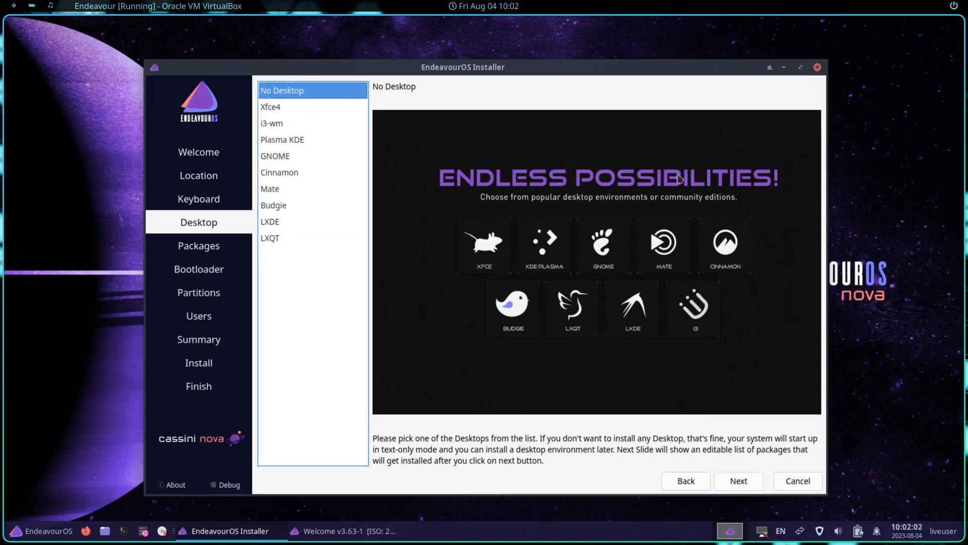
{"action": "left_click", "coordinate": [342, 108]}
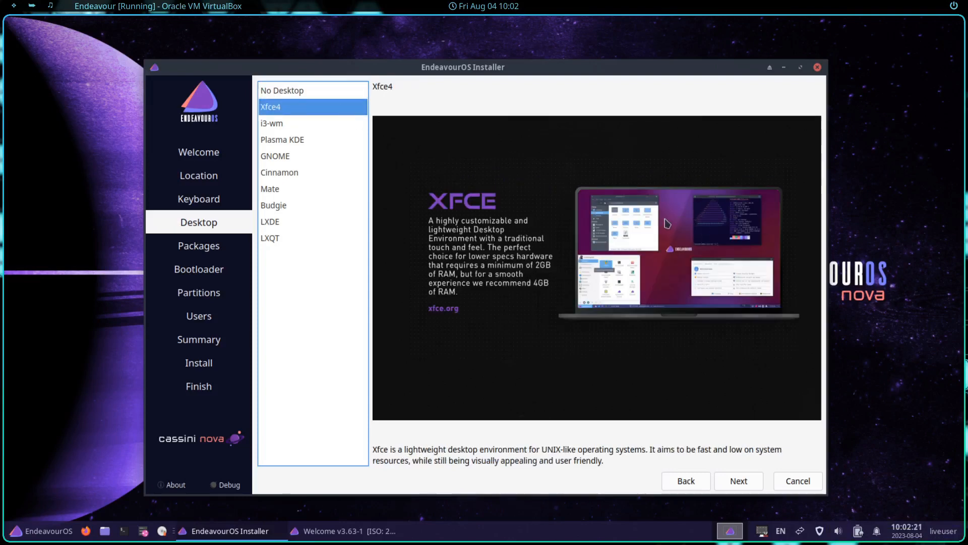
{"action": "left_click", "coordinate": [324, 140]}
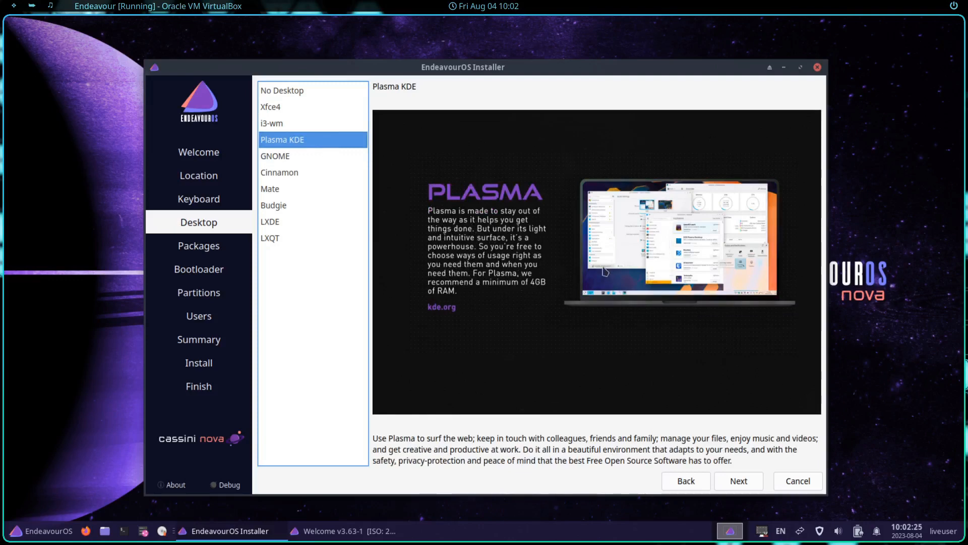
{"action": "left_click", "coordinate": [312, 159]}
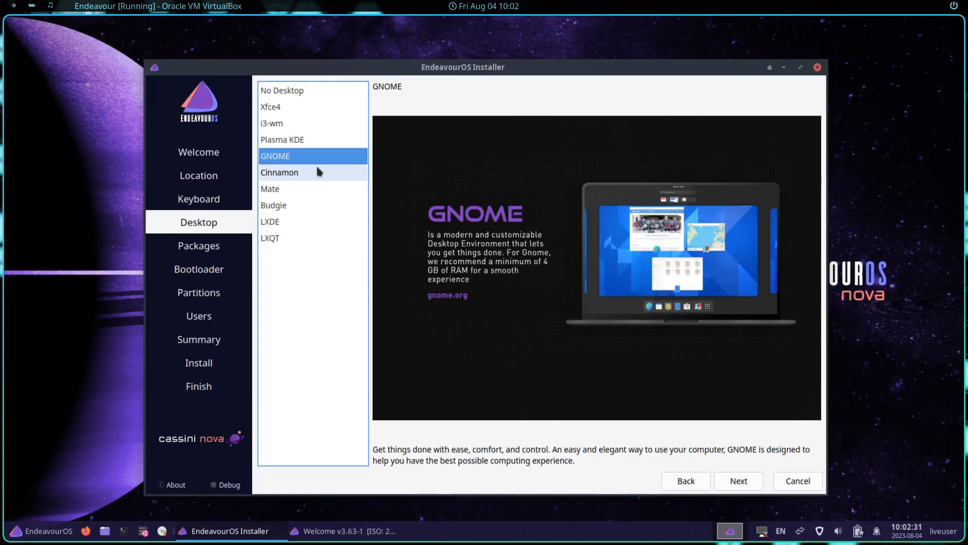
{"action": "left_click", "coordinate": [317, 170]}
{"action": "left_click", "coordinate": [314, 189]}
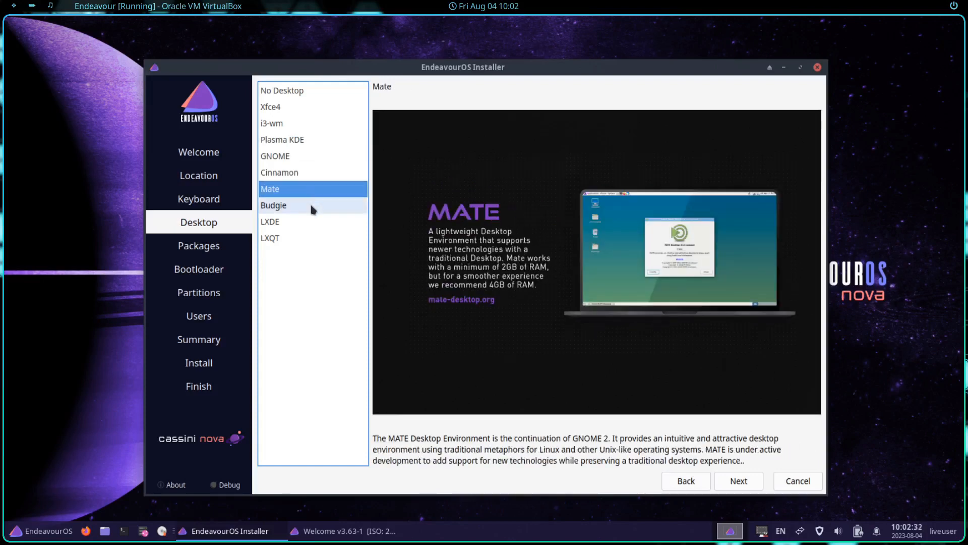
{"action": "left_click", "coordinate": [310, 205]}
{"action": "left_click", "coordinate": [311, 222]}
{"action": "left_click", "coordinate": [315, 238]}
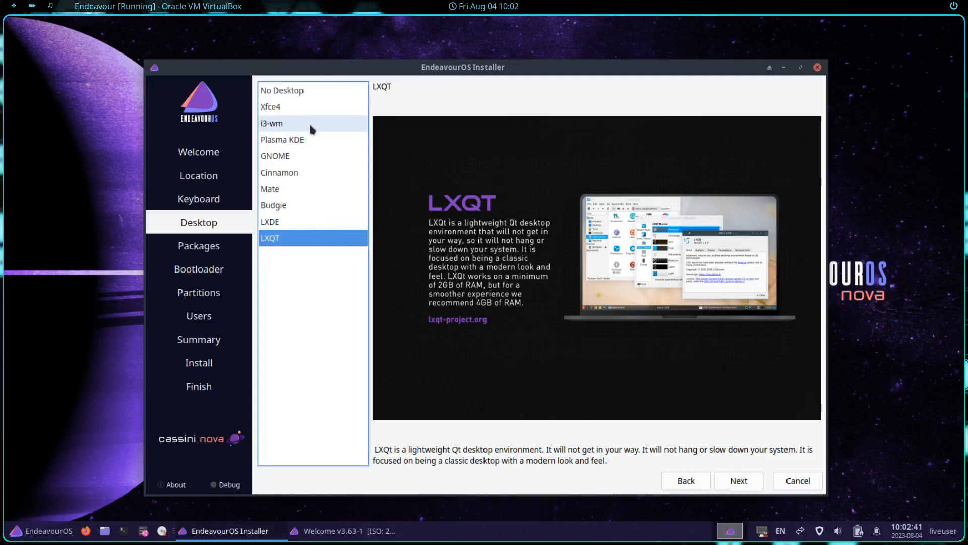
{"action": "left_click", "coordinate": [311, 126]}
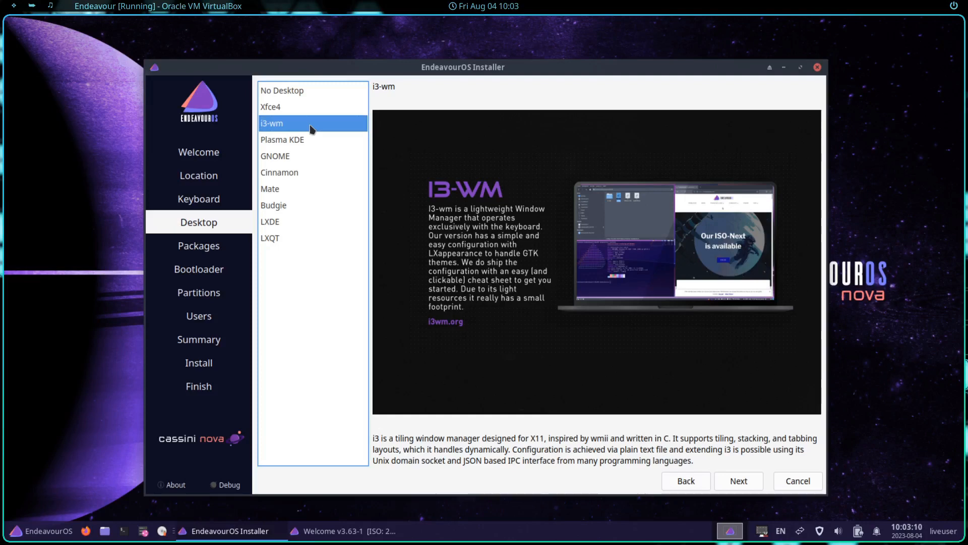
{"action": "left_click", "coordinate": [287, 206]}
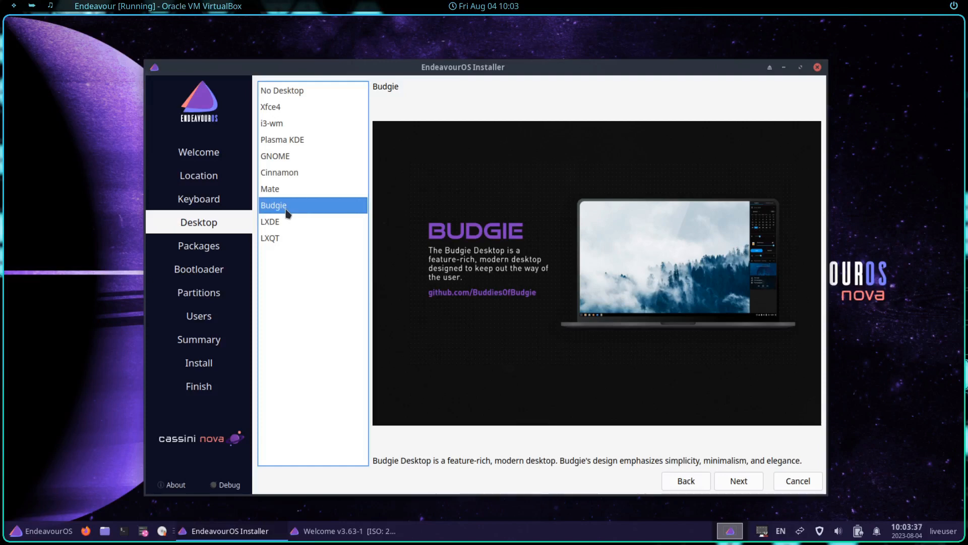
{"action": "left_click", "coordinate": [759, 483]}
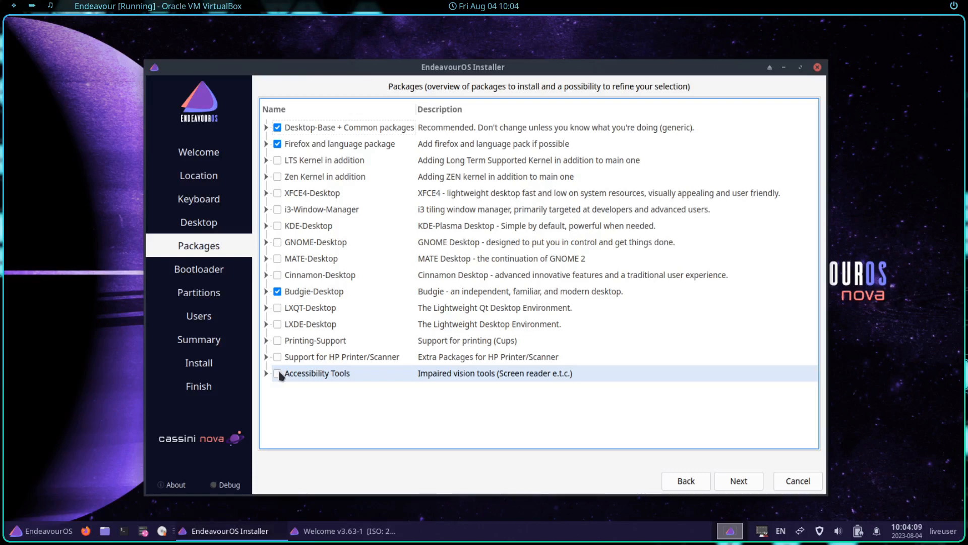
Step: Accept the default packages, including Desktop-Base, Firefox and Budgie-Desktop
{"action": "left_click", "coordinate": [756, 484]}
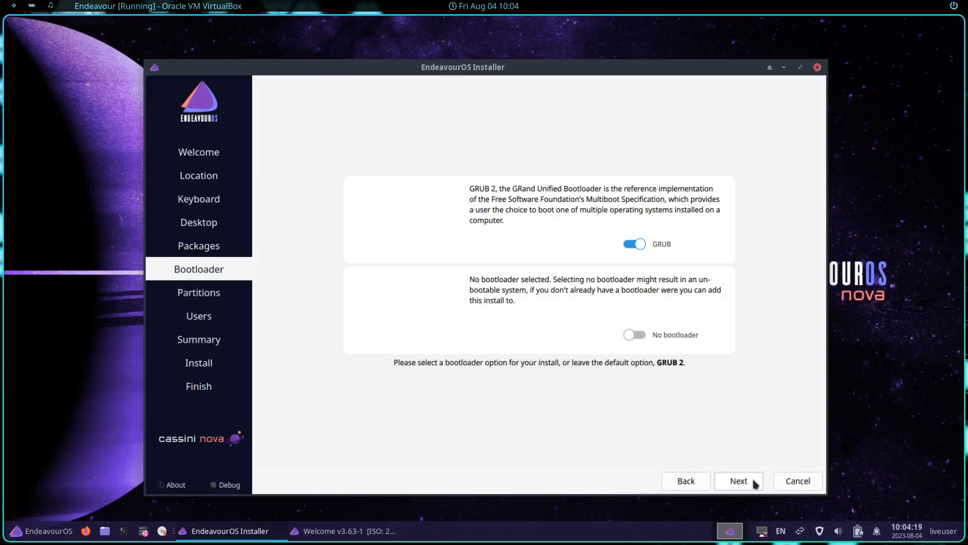
Step: Keep GRUB, then erase the VBOX HARDDISK using Swap (no Hibernate)
{"action": "left_click", "coordinate": [755, 483]}
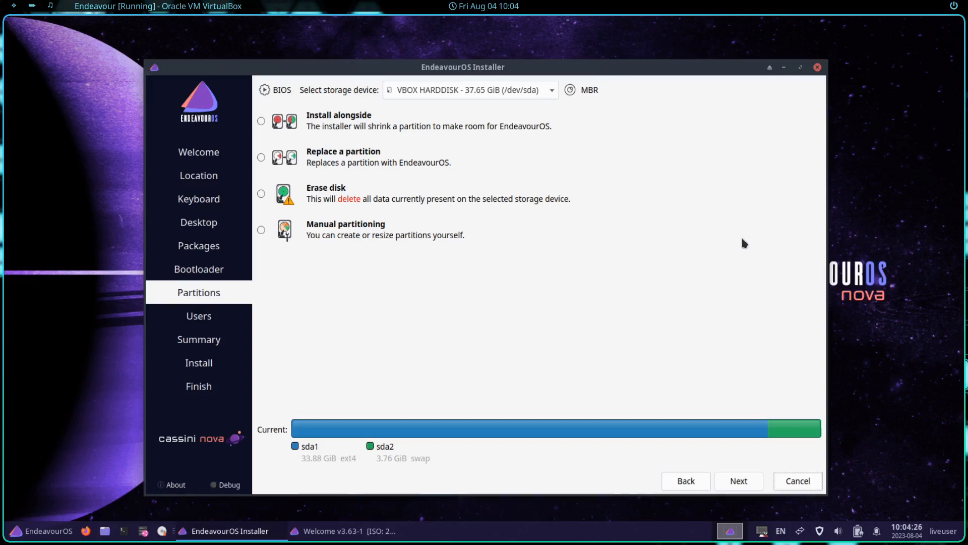
{"action": "left_click", "coordinate": [538, 89]}
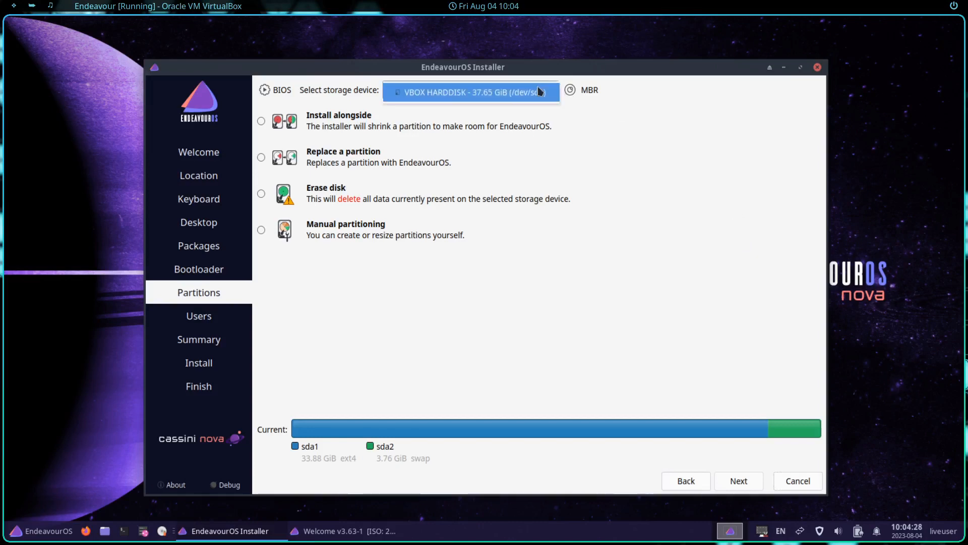
{"action": "left_click", "coordinate": [495, 99]}
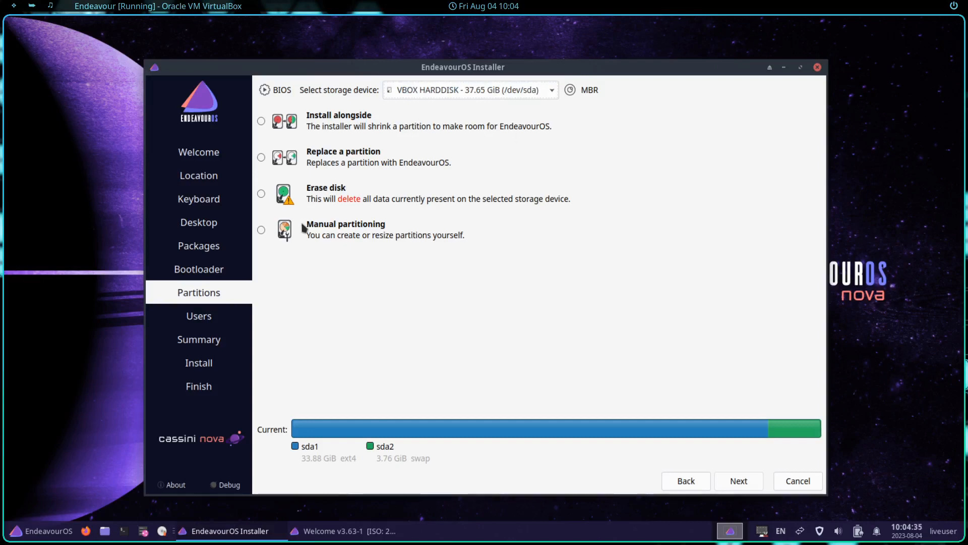
{"action": "left_click", "coordinate": [264, 196]}
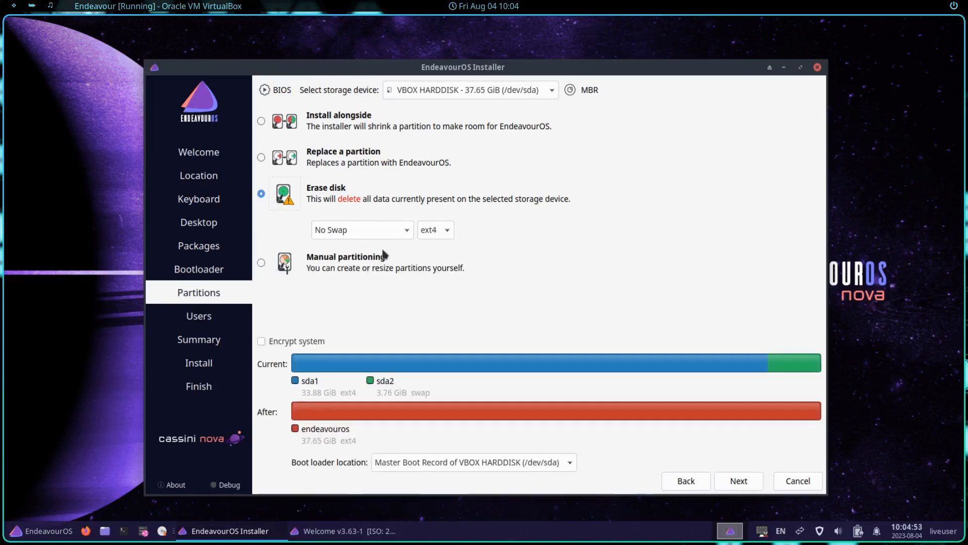
{"action": "left_click", "coordinate": [362, 230]}
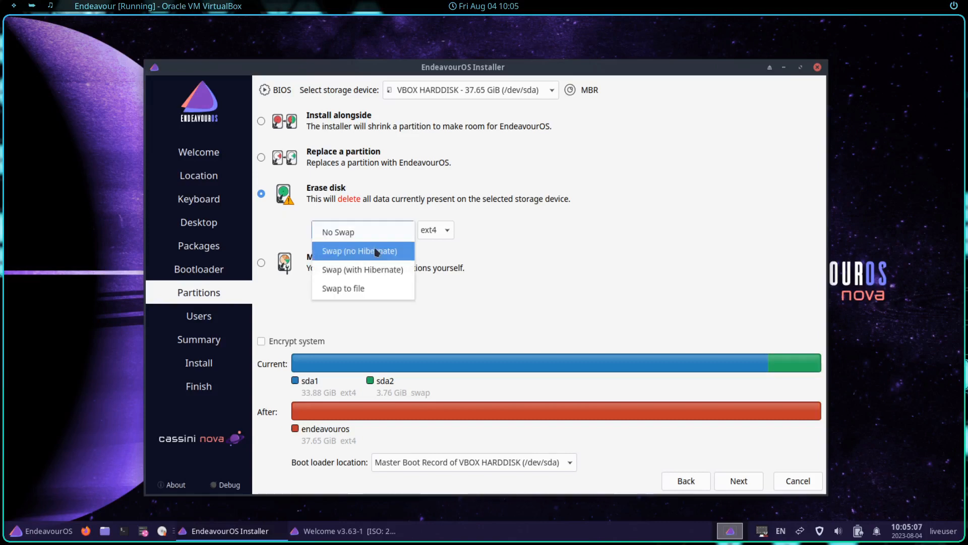
{"action": "left_click", "coordinate": [377, 256]}
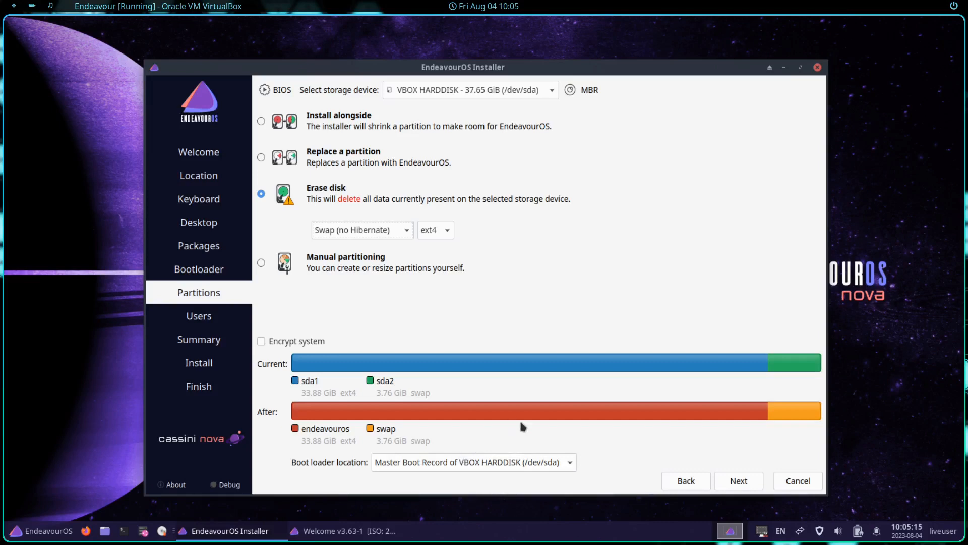
{"action": "left_click", "coordinate": [740, 483]}
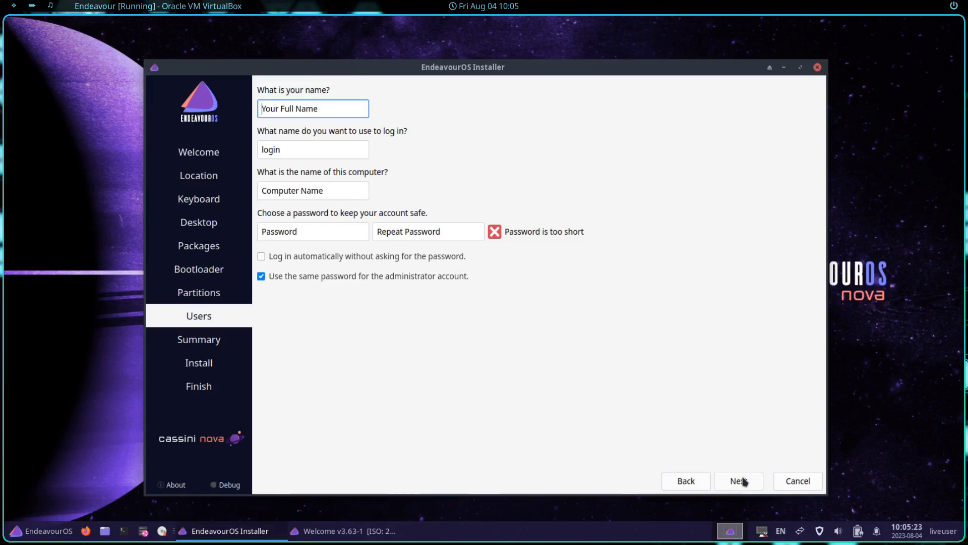
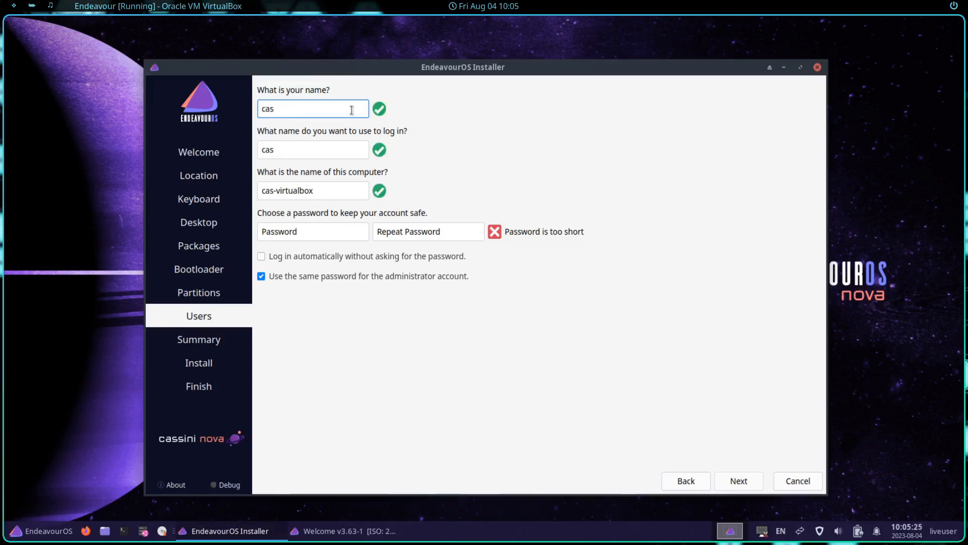
Step: Fill in the user's name, login and computer name, then enter and confirm the account password
{"action": "left_click", "coordinate": [301, 146]}
{"action": "left_click", "coordinate": [350, 192]}
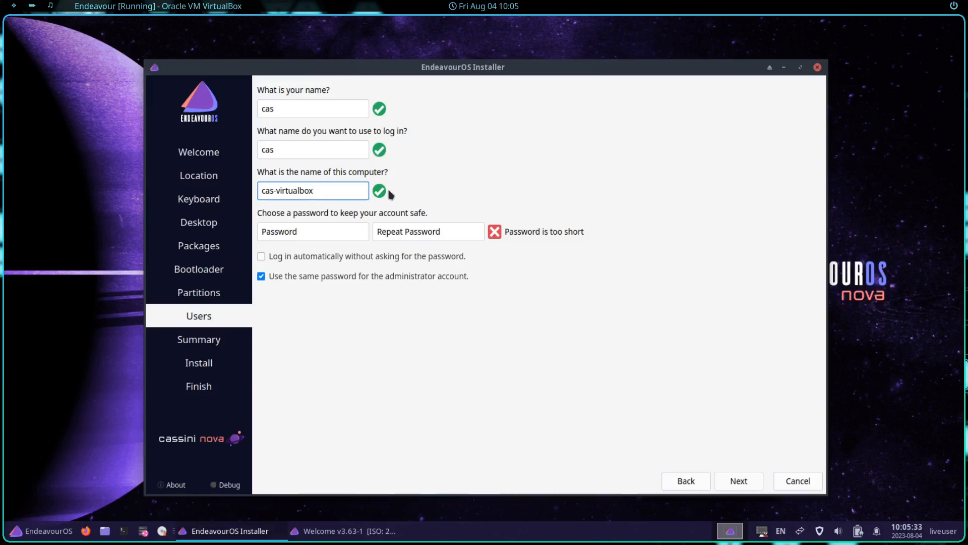
{"action": "left_click", "coordinate": [322, 236]}
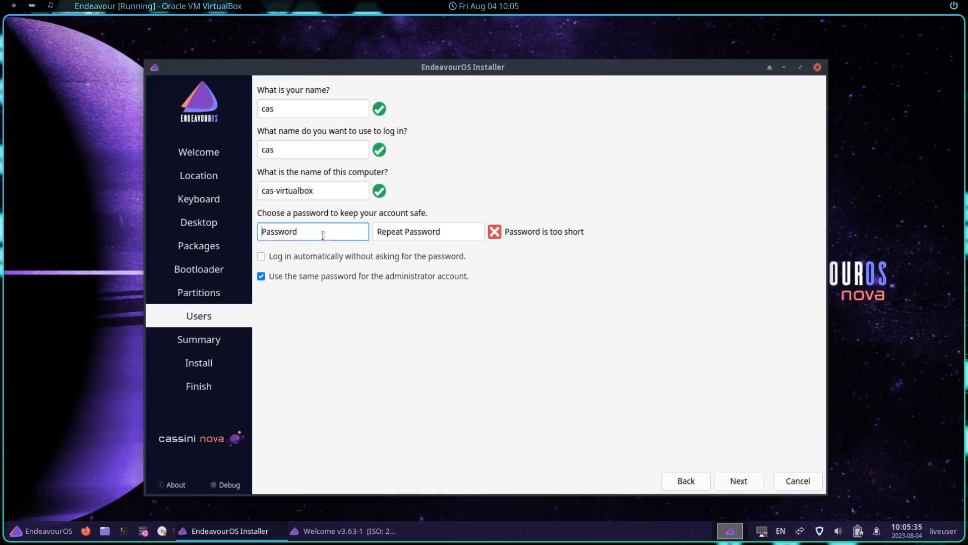
{"action": "left_click", "coordinate": [428, 226]}
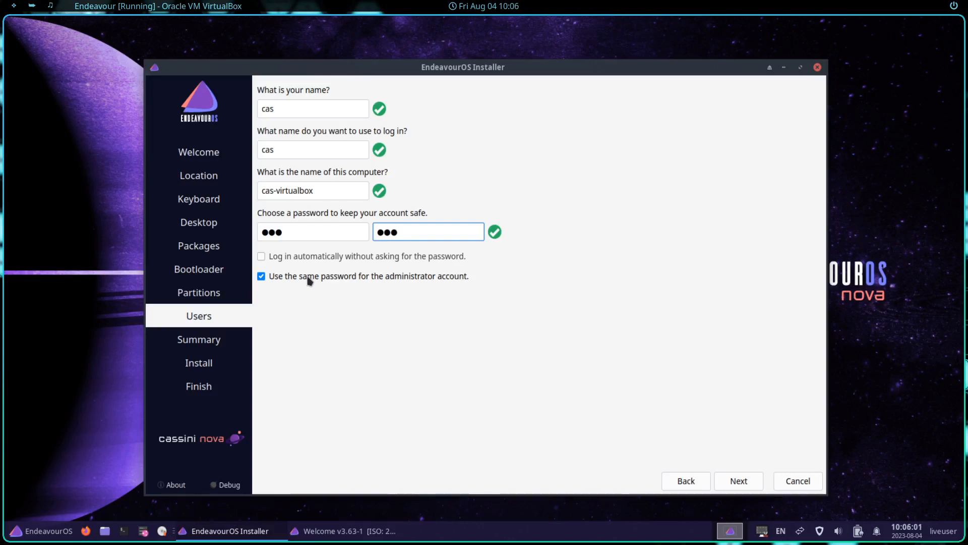
{"action": "left_click", "coordinate": [739, 480]}
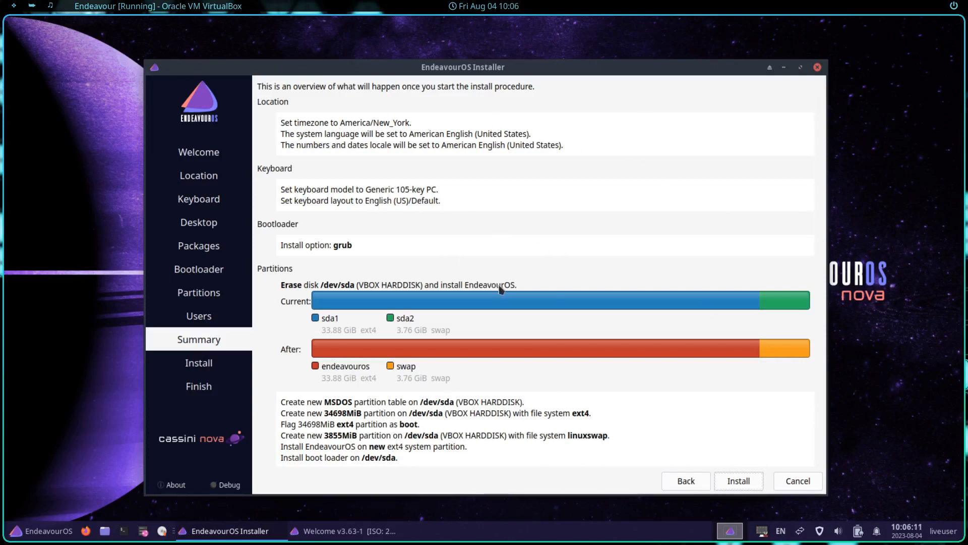
Step: Start the installation and confirm erasing /dev/sda
{"action": "left_click", "coordinate": [740, 488]}
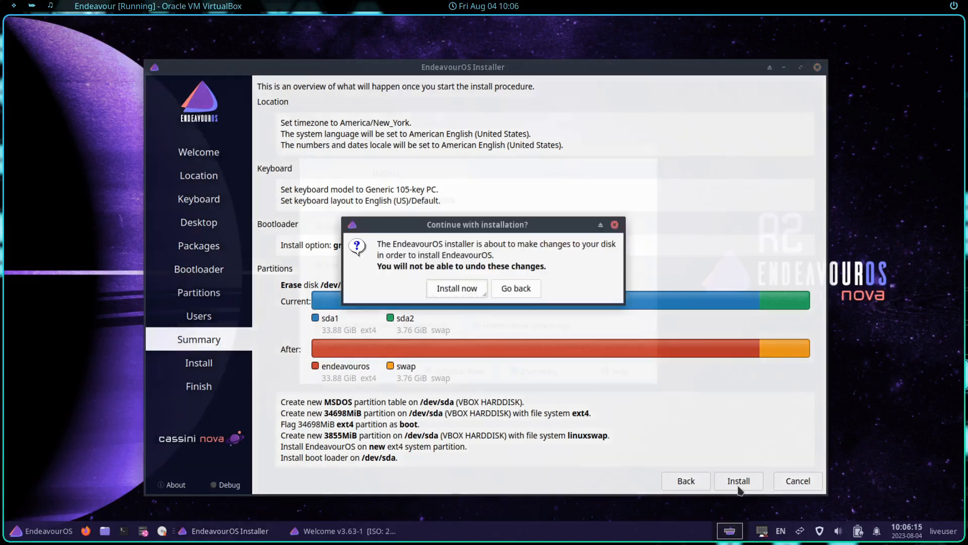
{"action": "left_click", "coordinate": [460, 292]}
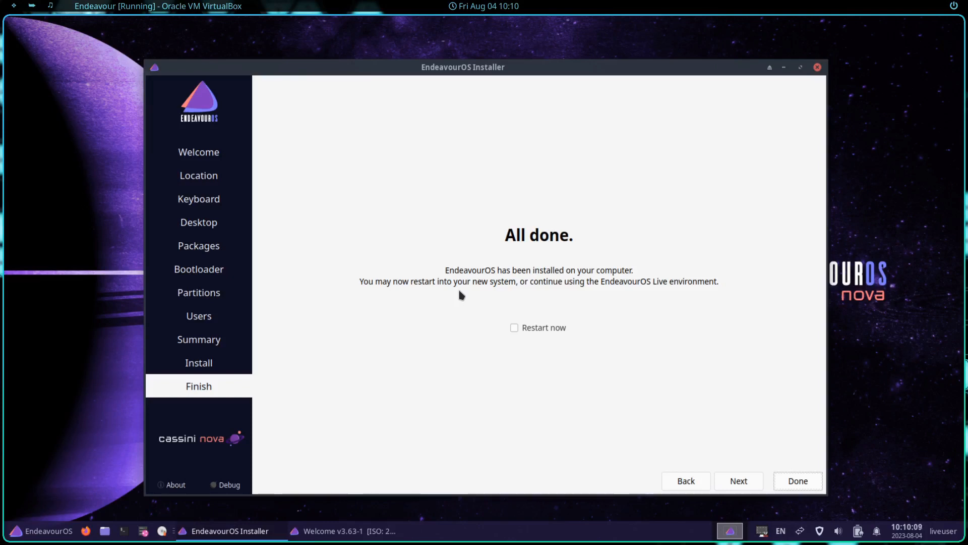
Step: Tick Restart now and finish the installer to reboot into Budgie
{"action": "left_click", "coordinate": [526, 329]}
{"action": "left_click", "coordinate": [819, 485]}
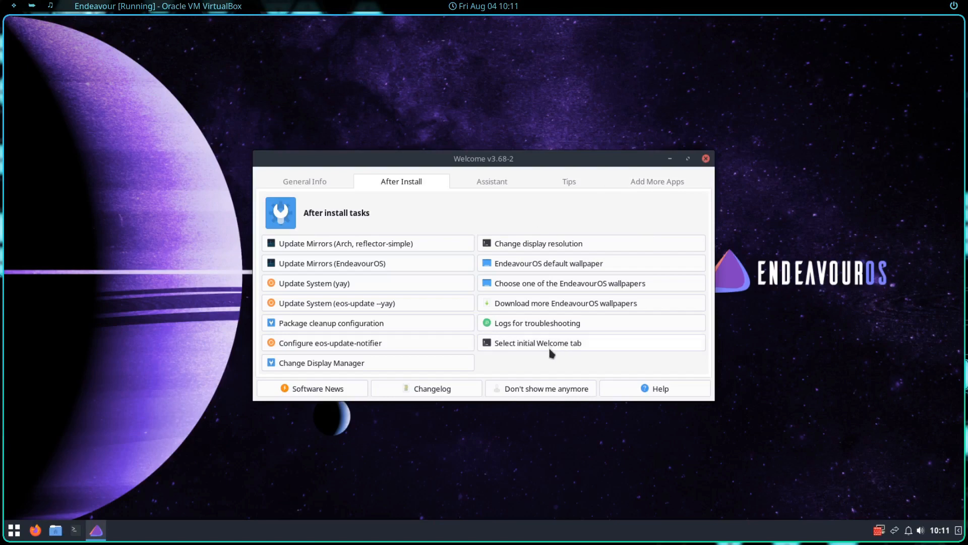
Step: Close the EndeavourOS Welcome v3.68-2 window
{"action": "left_click", "coordinate": [706, 159]}
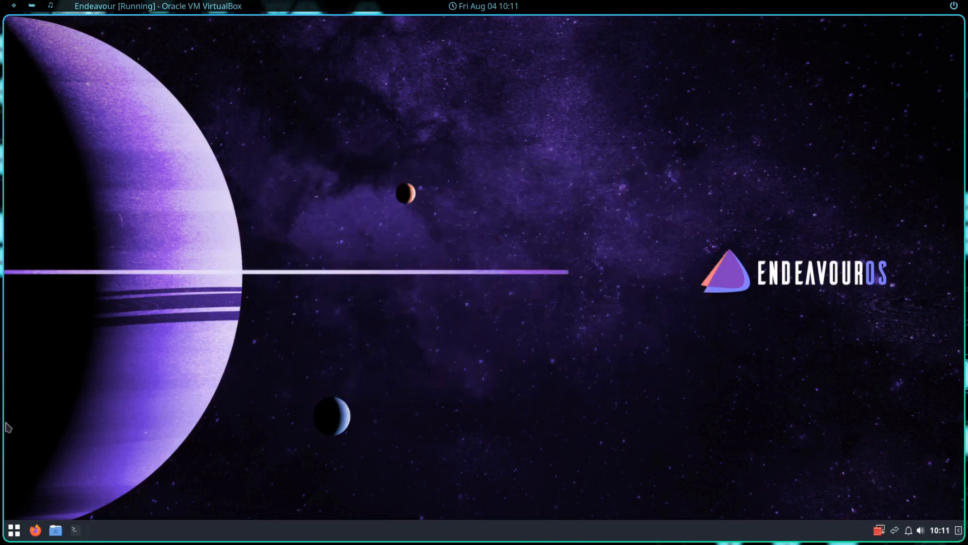
{"action": "left_click", "coordinate": [14, 531]}
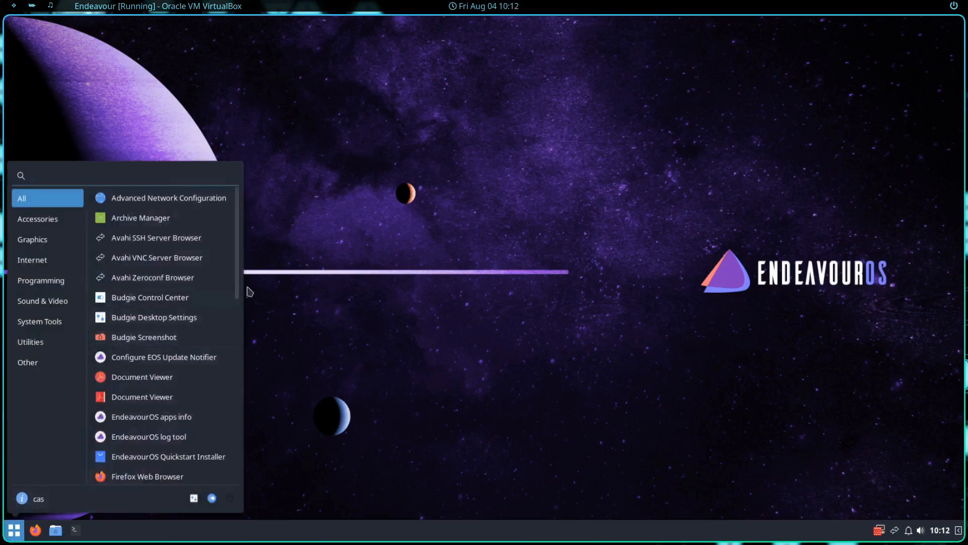
{"action": "left_click_drag", "start_coordinate": [237, 280], "coordinate": [231, 469]}
{"action": "key", "text": "Escape"}
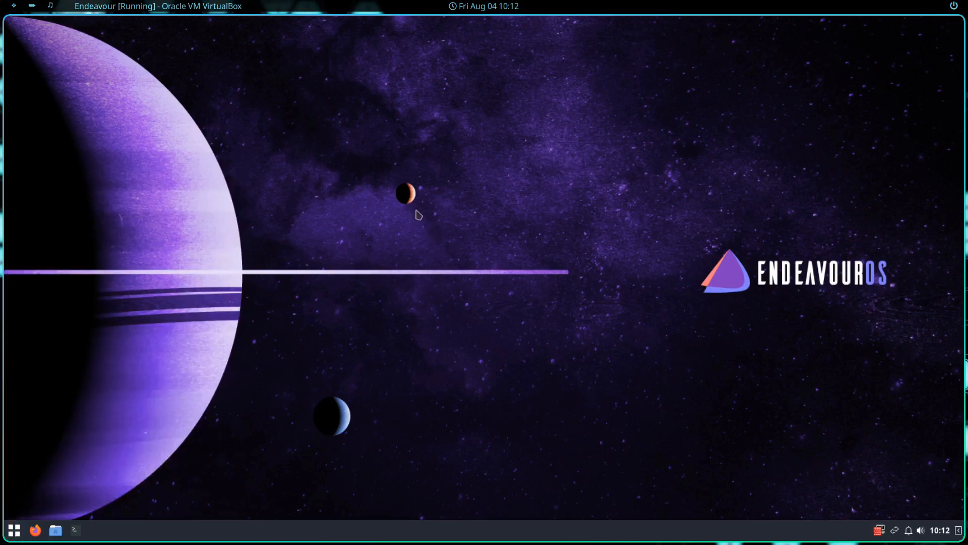
Step: In a new terminal, run yay -Syu with the sudo password (nothing to update), then clear the screen
{"action": "left_click", "coordinate": [75, 529]}
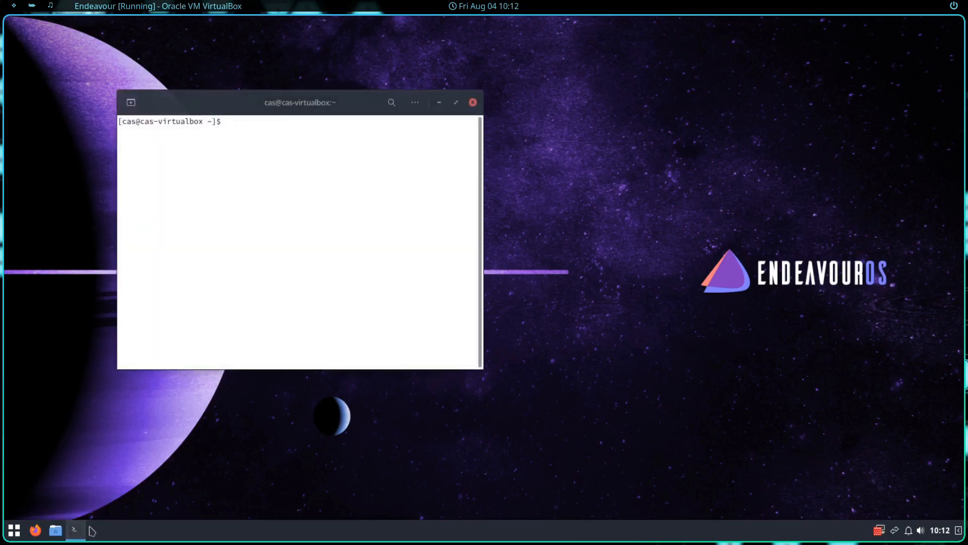
{"action": "left_click_drag", "start_coordinate": [250, 108], "coordinate": [356, 106]}
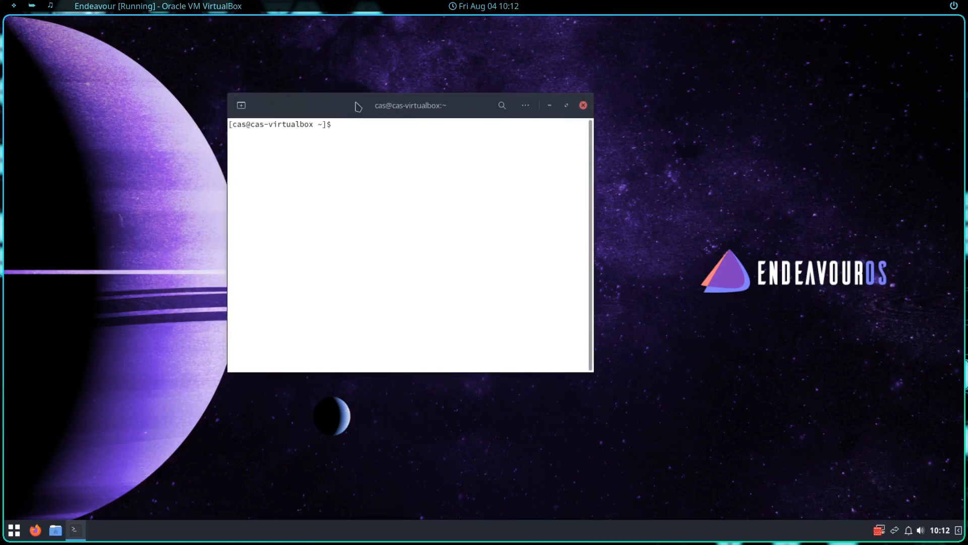
{"action": "type", "text": "yay -Syu"}
{"action": "key", "text": "Return"}
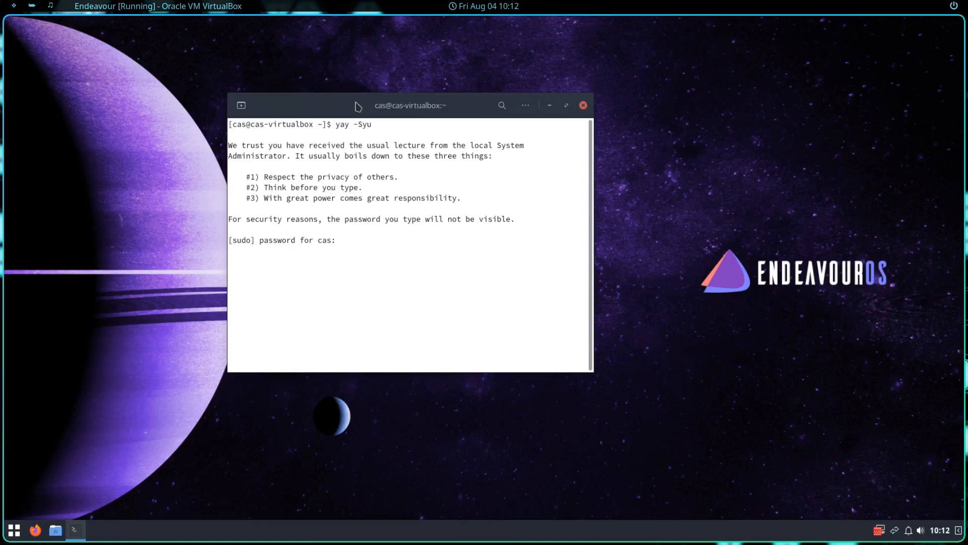
{"action": "key", "text": "Return"}
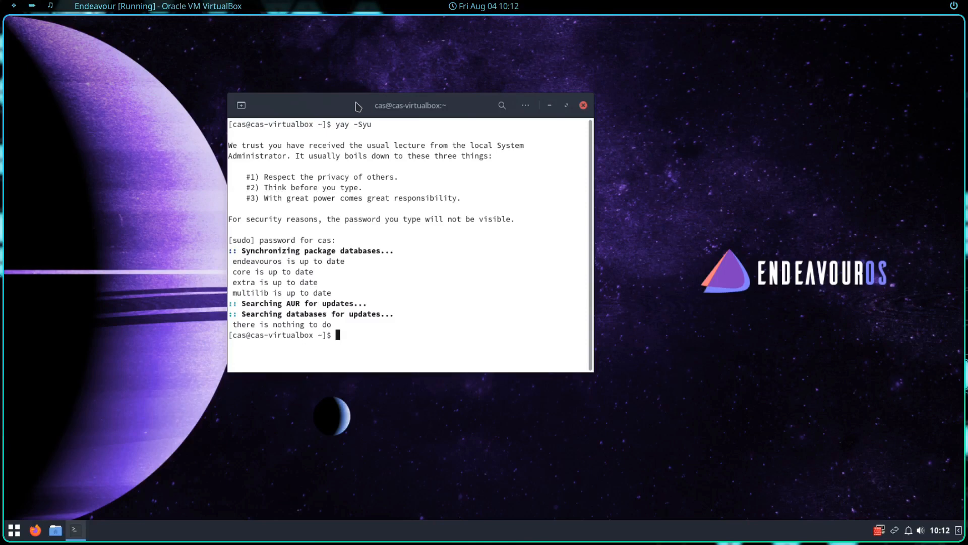
{"action": "key", "text": "ctrl+l"}
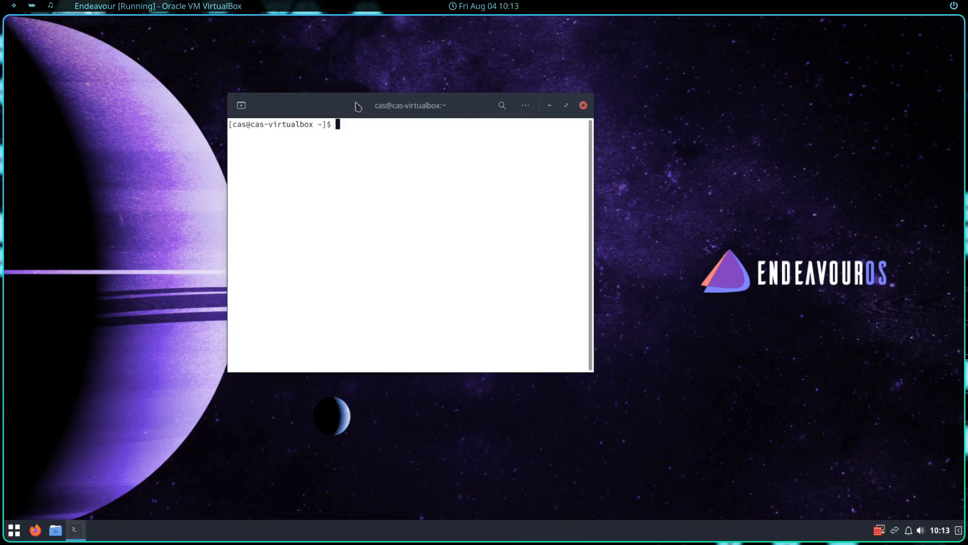
{"action": "type", "text": "yay"}
Step: Install bauh with yay -S bauh, accepting the default build and install prompts, then clear the screen
{"action": "type", "text": "-S bauh"}
{"action": "key", "text": "Return"}
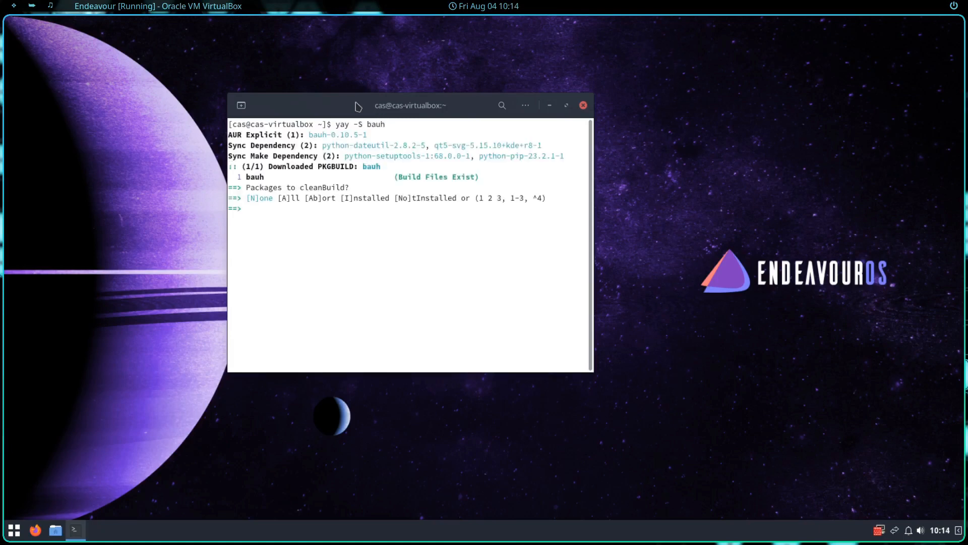
{"action": "key", "text": "Return"}
{"action": "key", "text": "Return"}
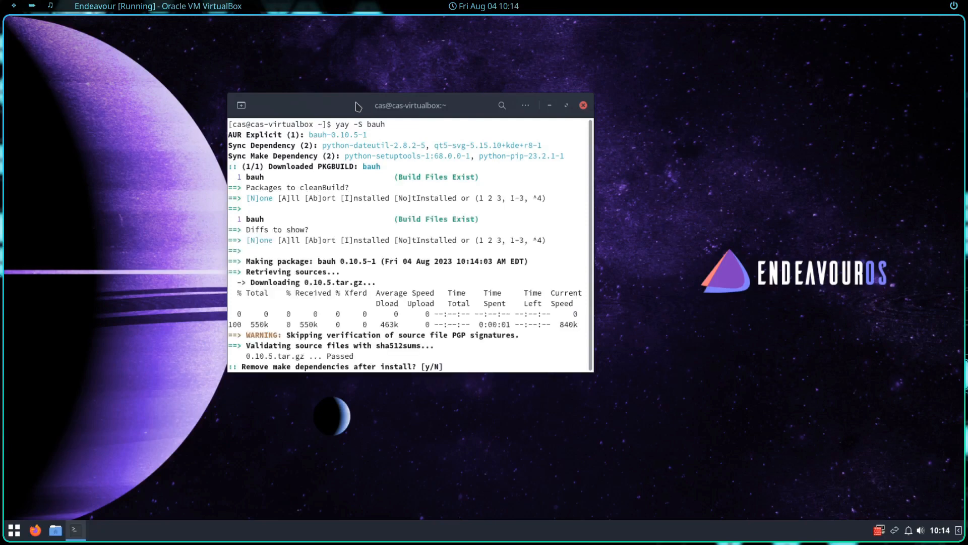
{"action": "key", "text": "Return"}
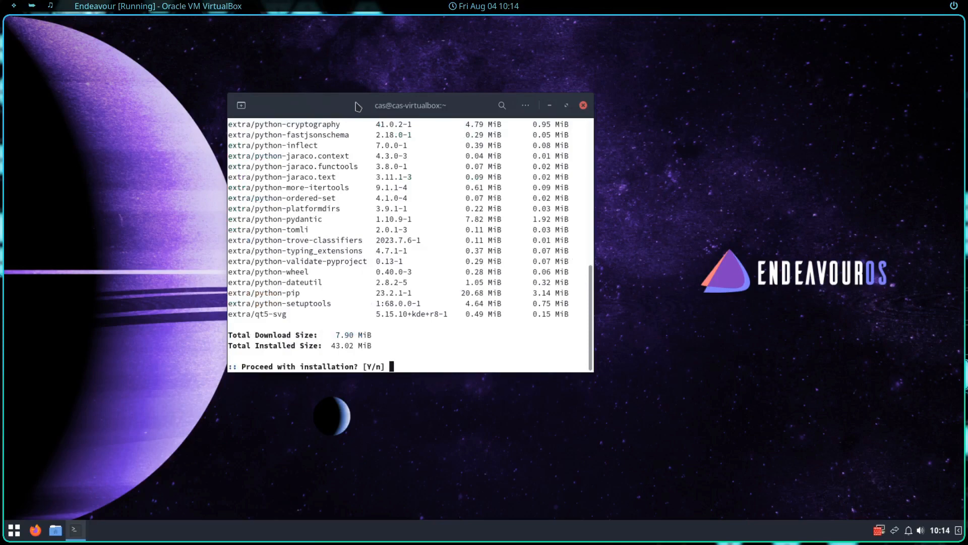
{"action": "key", "text": "Return"}
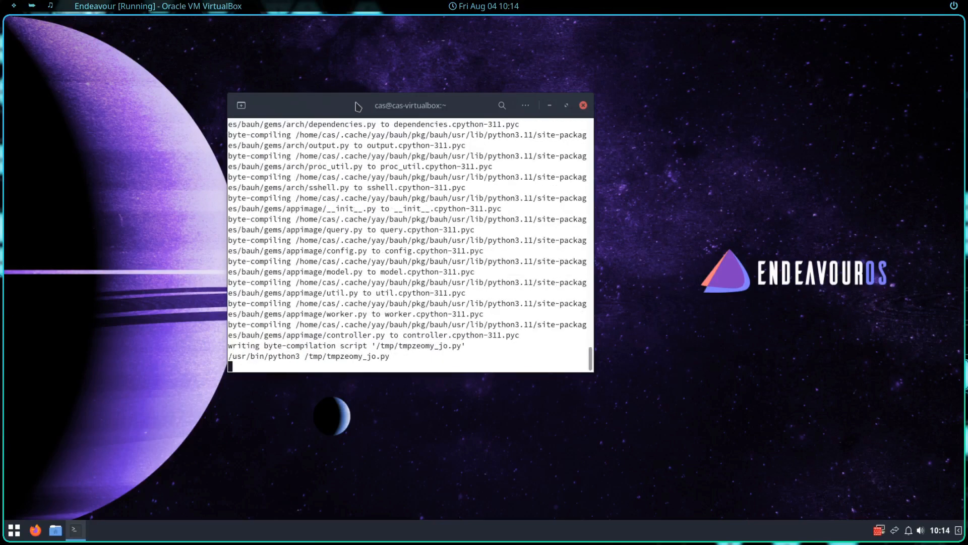
{"action": "key", "text": "Return"}
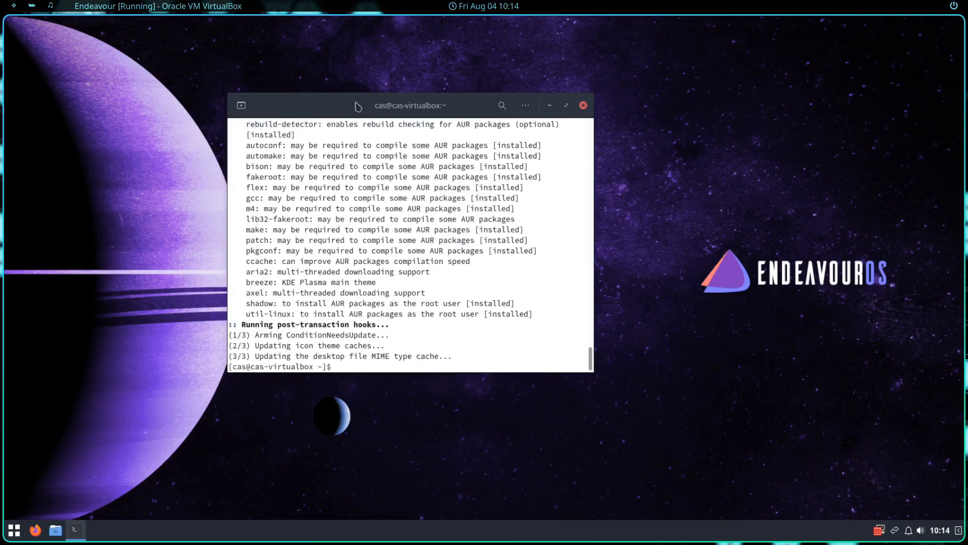
{"action": "type", "text": "clear"}
{"action": "key", "text": "Return"}
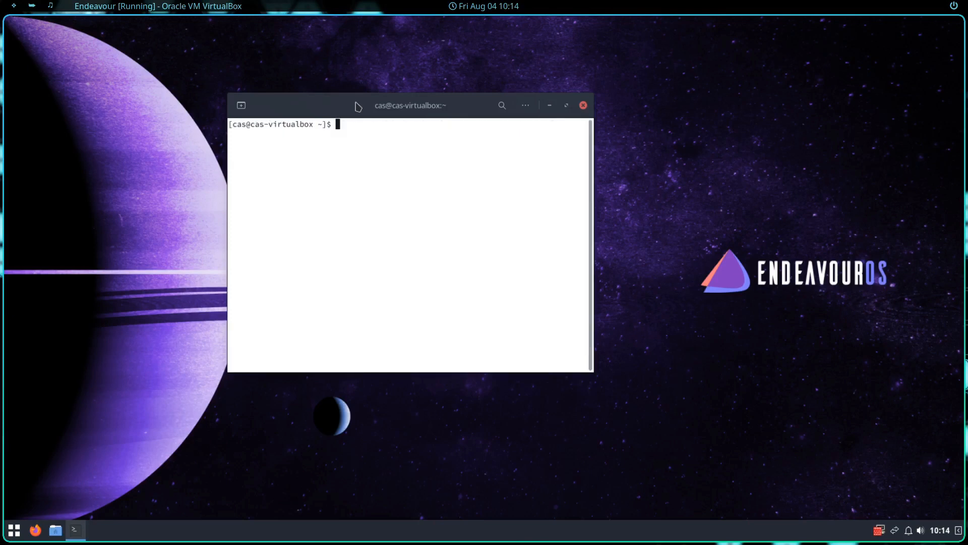
Step: Close the terminal, launch Applications (bauh) from a menu search, and authenticate with the account password
{"action": "left_click", "coordinate": [584, 105]}
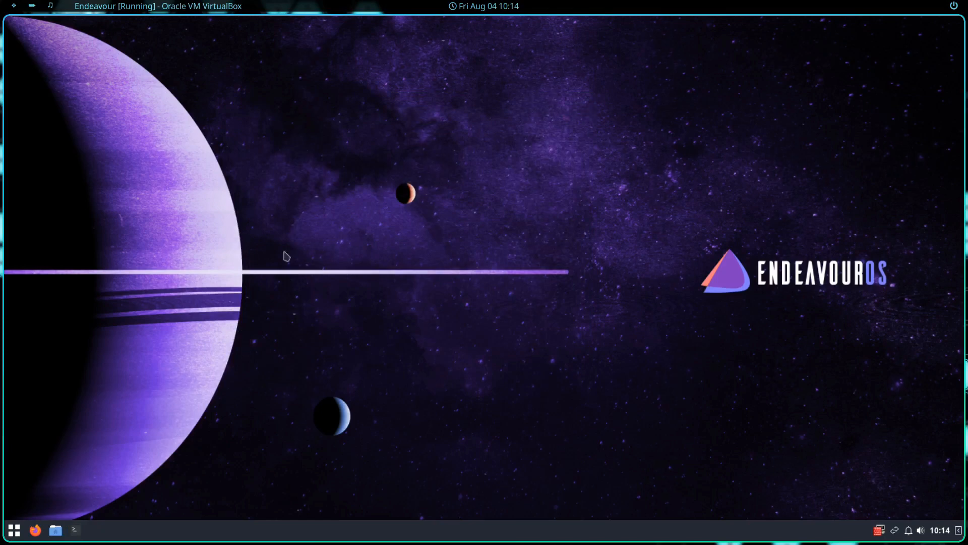
{"action": "left_click", "coordinate": [14, 530]}
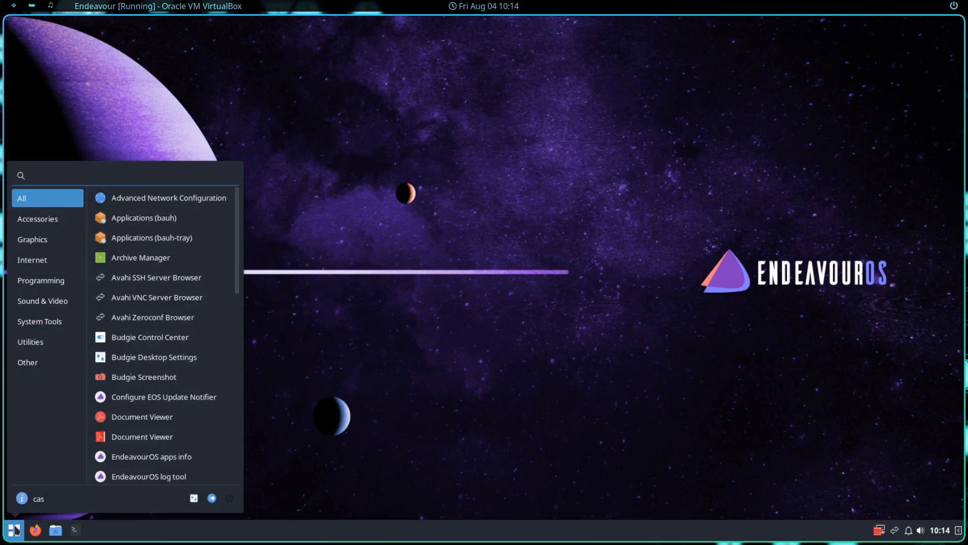
{"action": "left_click", "coordinate": [375, 422]}
{"action": "key", "text": "super"}
{"action": "type", "text": "bauh"}
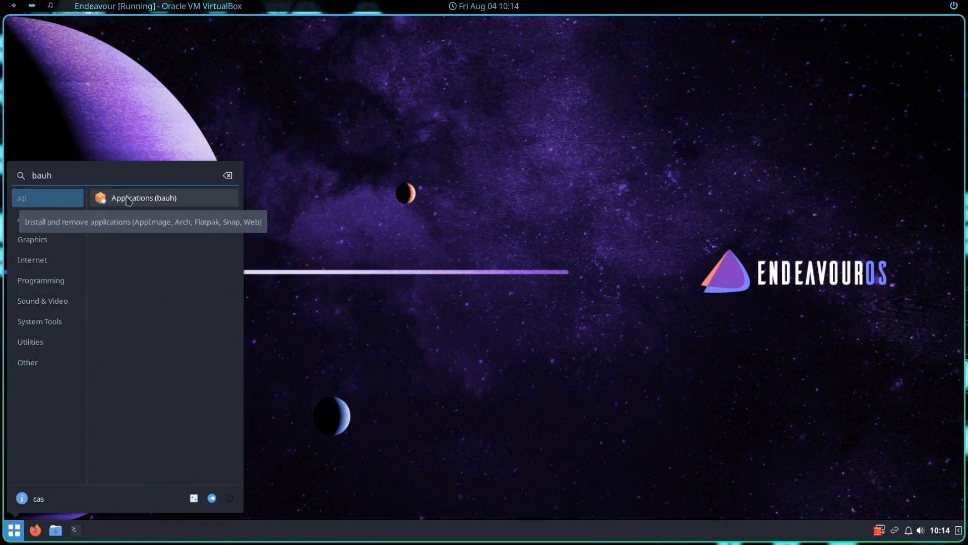
{"action": "left_click", "coordinate": [129, 201]}
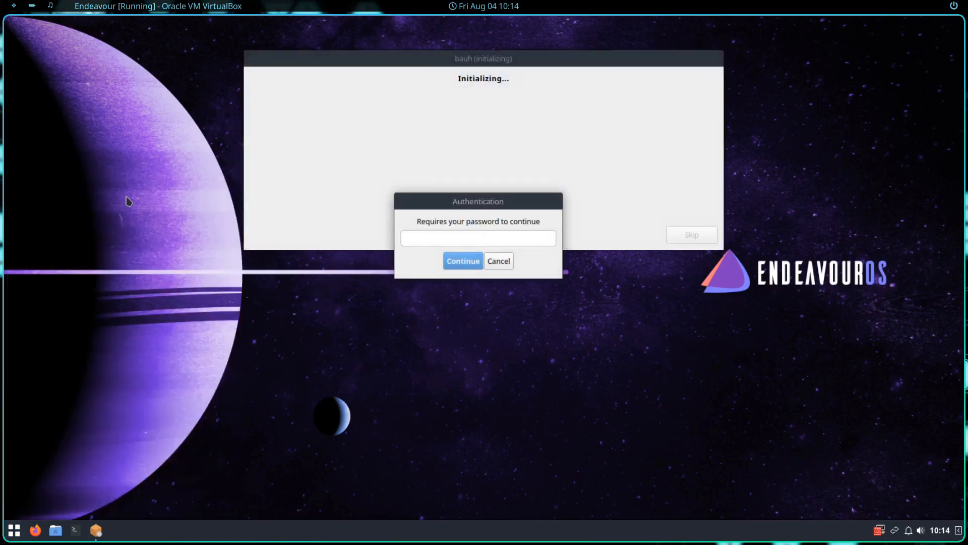
{"action": "type", "text": "•••"}
{"action": "key", "text": "Return"}
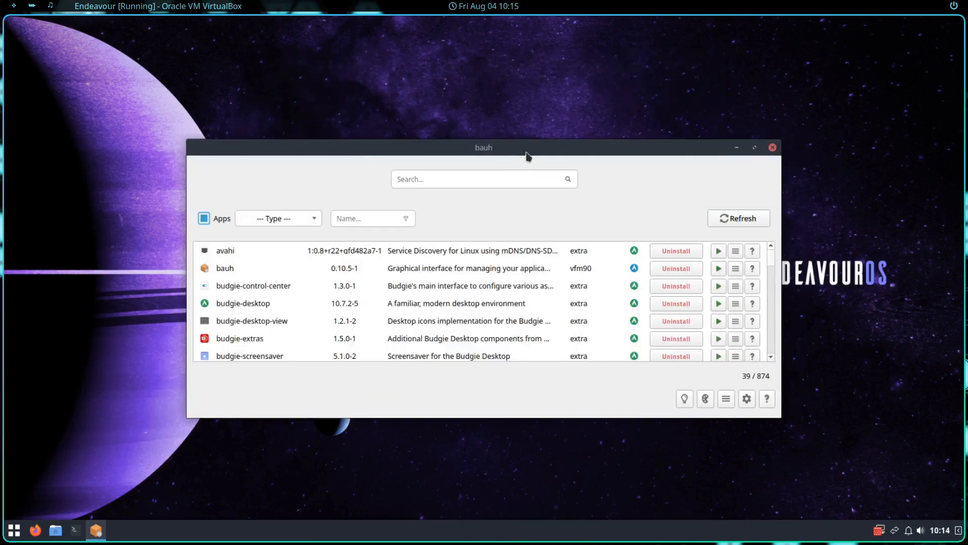
{"action": "left_click_drag", "start_coordinate": [527, 153], "coordinate": [546, 111]}
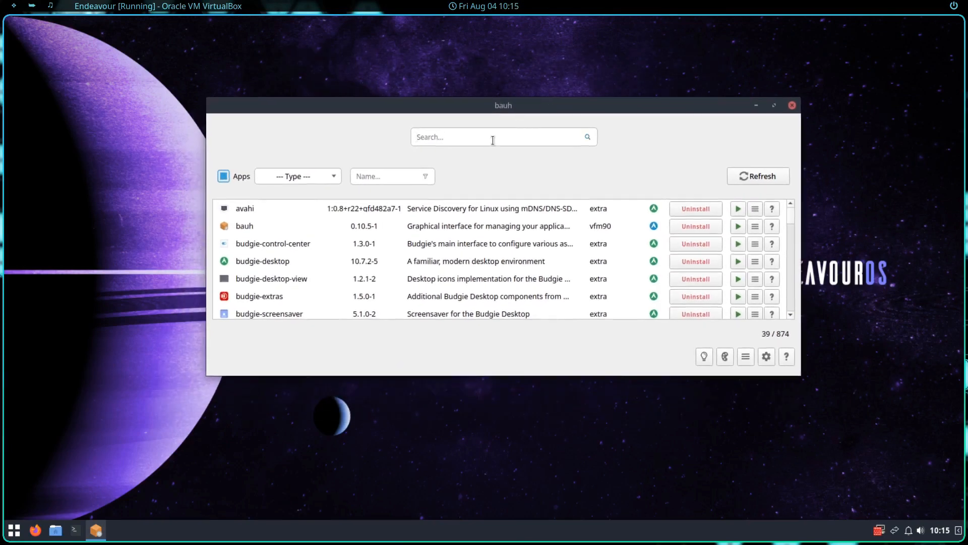
Step: Search bauh for 'discord' and install the discord package, confirming with Yes
{"action": "type", "text": "discord"}
{"action": "key", "text": "Return"}
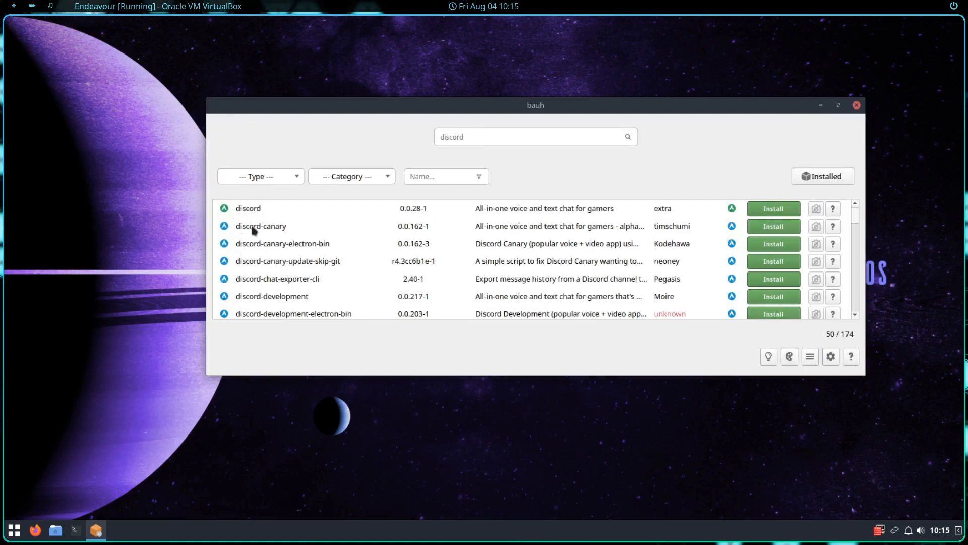
{"action": "scroll", "coordinate": [536, 267], "scroll_direction": "down", "scroll_amount": 1}
{"action": "scroll", "coordinate": [590, 265], "scroll_direction": "up", "scroll_amount": 1}
{"action": "left_click", "coordinate": [785, 209]}
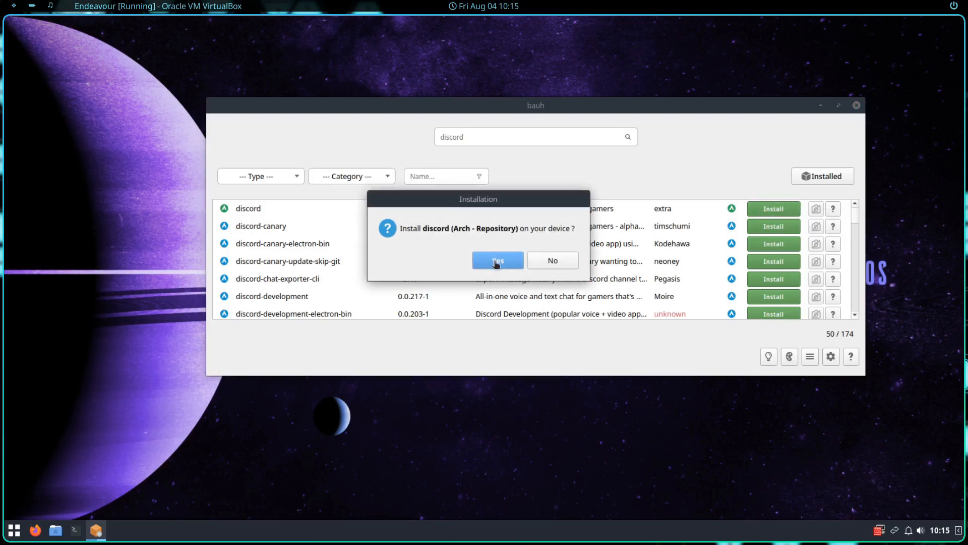
{"action": "left_click", "coordinate": [497, 262]}
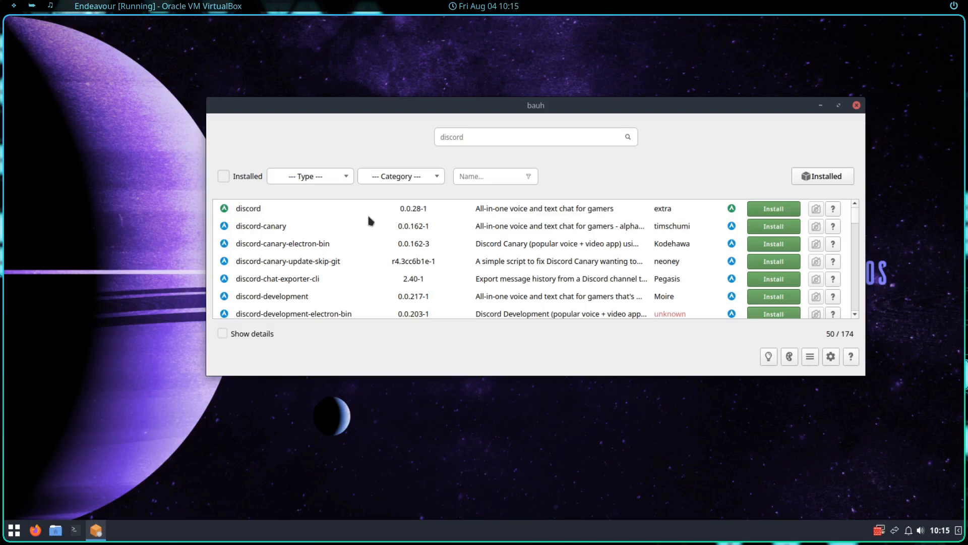
{"action": "key", "text": "super"}
Step: Launch Discord from a menu search for 'disc', then close its login window
{"action": "type", "text": "disc"}
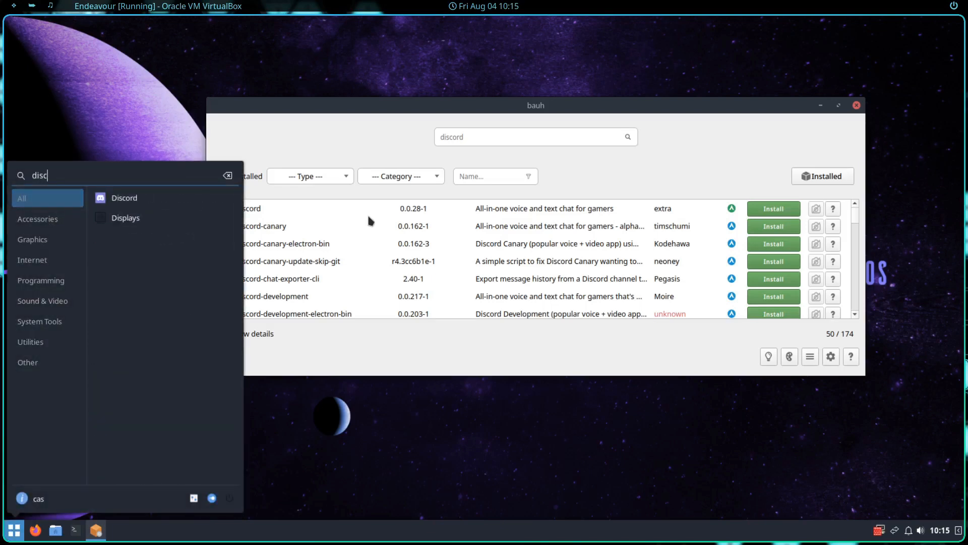
{"action": "left_click", "coordinate": [119, 198]}
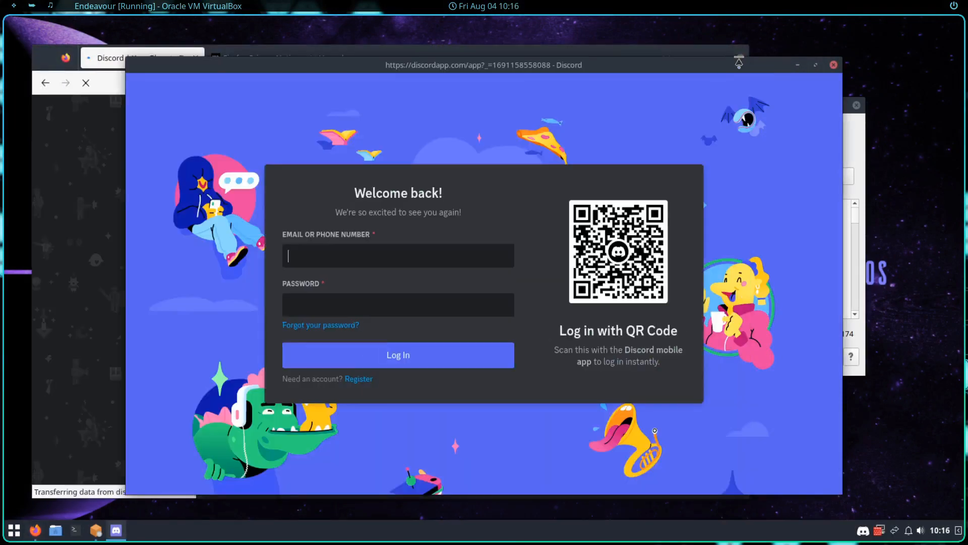
{"action": "left_click", "coordinate": [834, 65]}
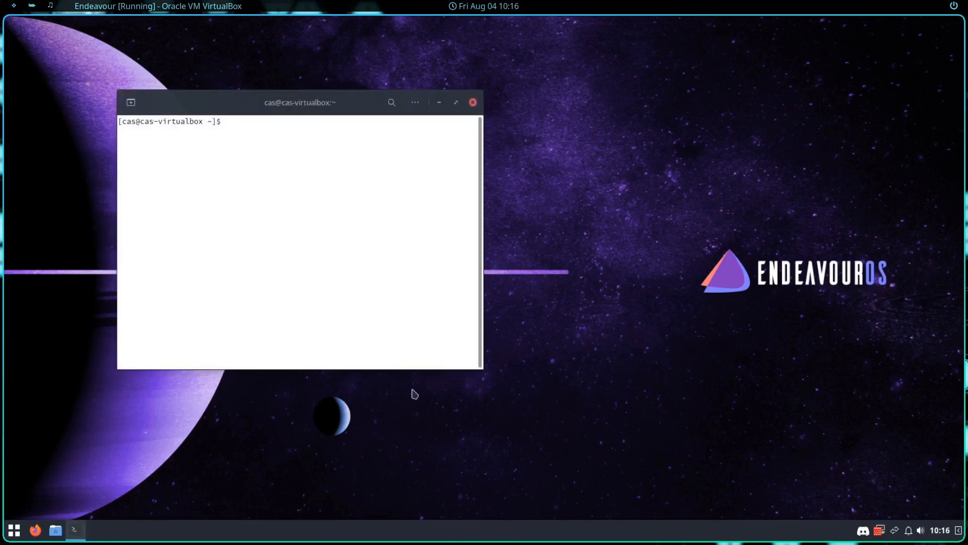
Step: Run pacman -S steam, then rerun it as root with sudo !!
{"action": "type", "text": "pacman -S steam"}
{"action": "key", "text": "Return"}
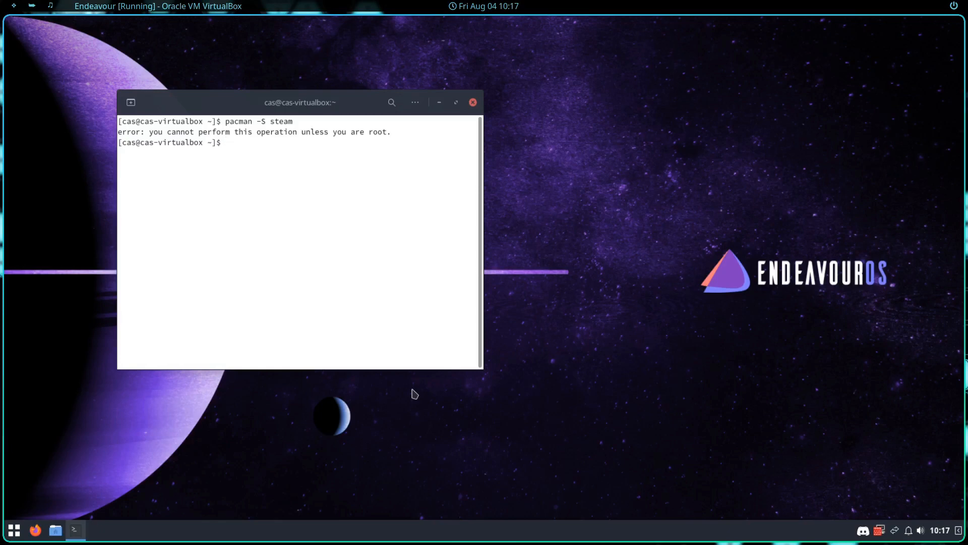
{"action": "type", "text": "sudo pacman -S steam"}
{"action": "key", "text": "BackSpace"}
{"action": "key", "text": "BackSpace"}
{"action": "key", "text": "BackSpace"}
{"action": "key", "text": "BackSpace"}
{"action": "key", "text": "BackSpace"}
{"action": "key", "text": "BackSpace"}
{"action": "key", "text": "BackSpace"}
{"action": "key", "text": "BackSpace"}
{"action": "key", "text": "BackSpace"}
{"action": "key", "text": "BackSpace"}
{"action": "key", "text": "BackSpace"}
{"action": "key", "text": "BackSpace"}
{"action": "key", "text": "BackSpace"}
{"action": "key", "text": "BackSpace"}
{"action": "key", "text": "BackSpace"}
{"action": "key", "text": "BackSpace"}
{"action": "type", "text": "!!"}
{"action": "key", "text": "Return"}
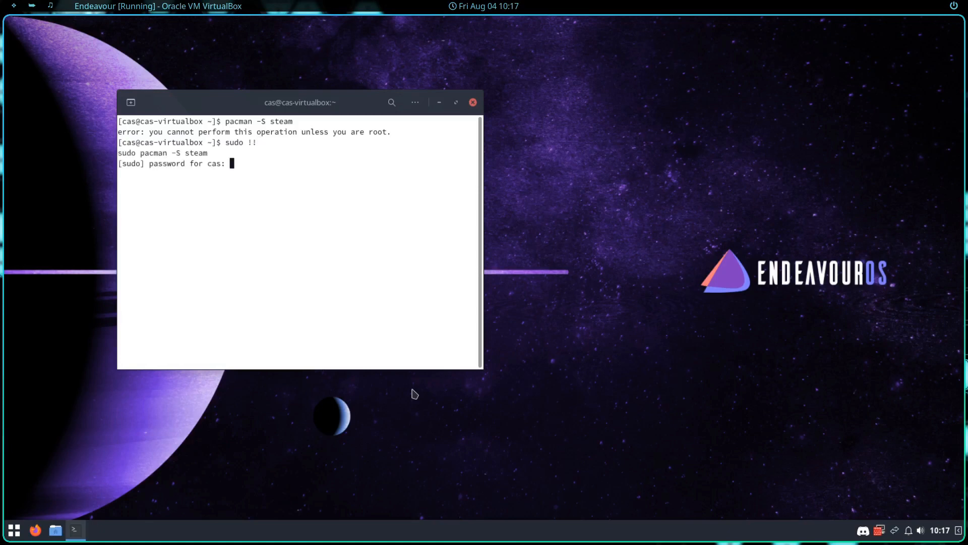
Step: Enter the account password, accept the default Vulkan driver providers, and answer n to decline installing Steam
{"action": "key", "text": "Return"}
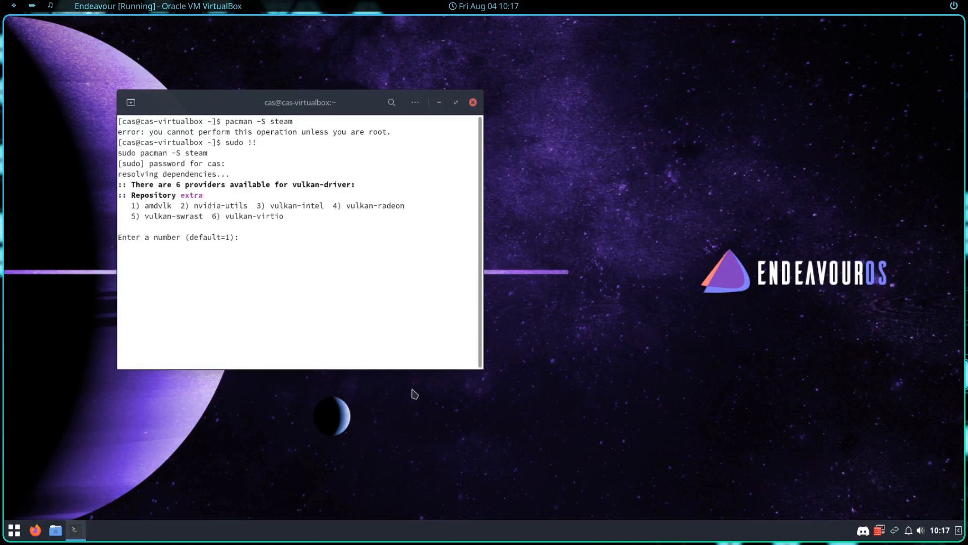
{"action": "key", "text": "Return"}
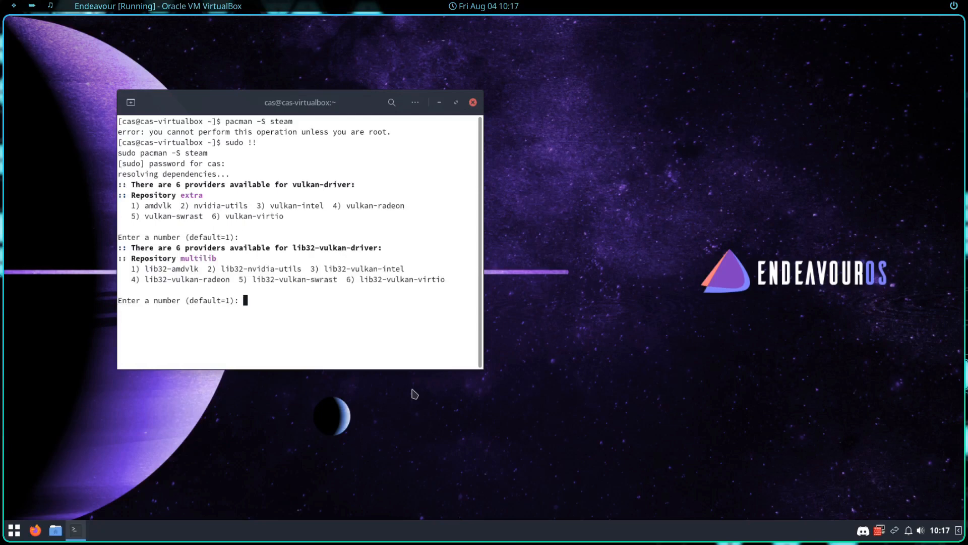
{"action": "key", "text": "Return"}
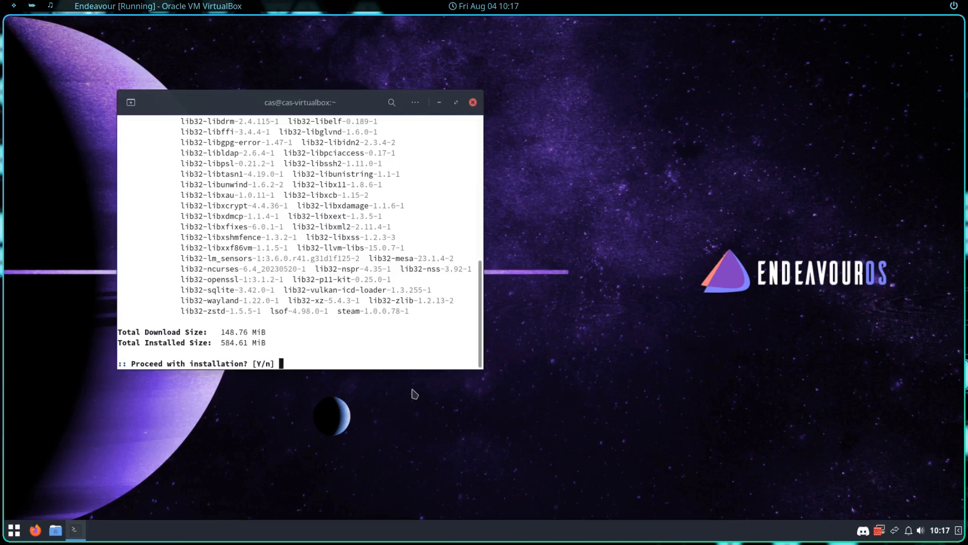
{"action": "type", "text": "n"}
{"action": "key", "text": "Return"}
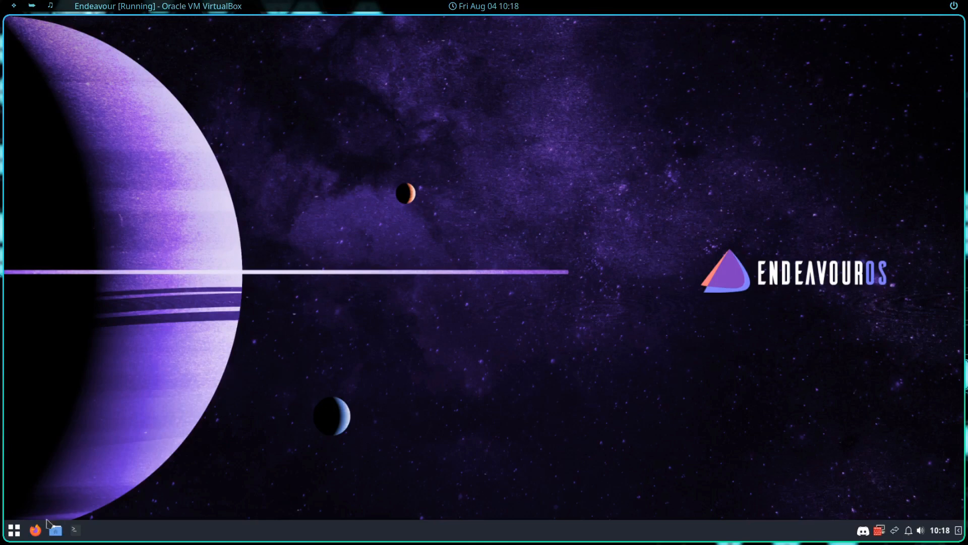
Step: Open bauh, search 'onlyoffice', install the ONLYOFFICE 7.4.1 AppImage, then close bauh
{"action": "left_click", "coordinate": [14, 531]}
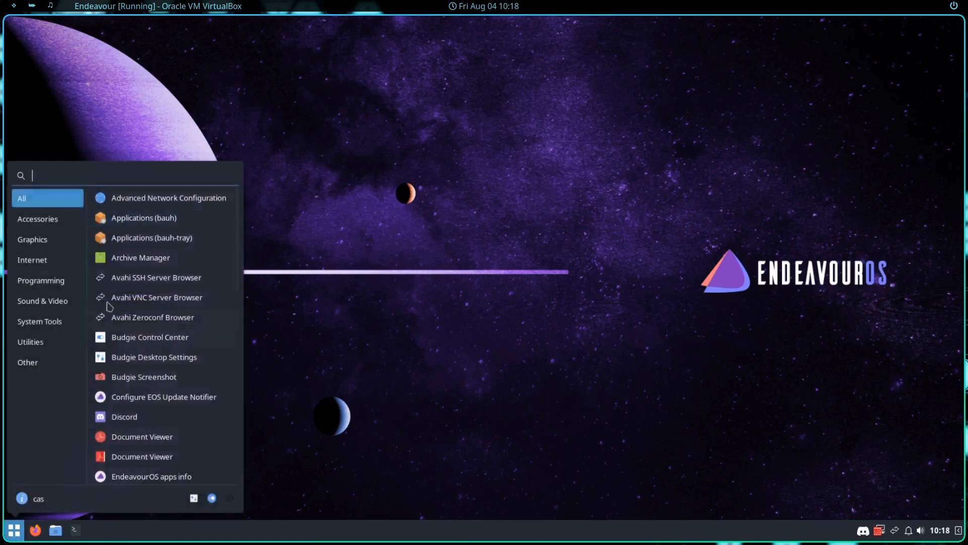
{"action": "left_click", "coordinate": [131, 220]}
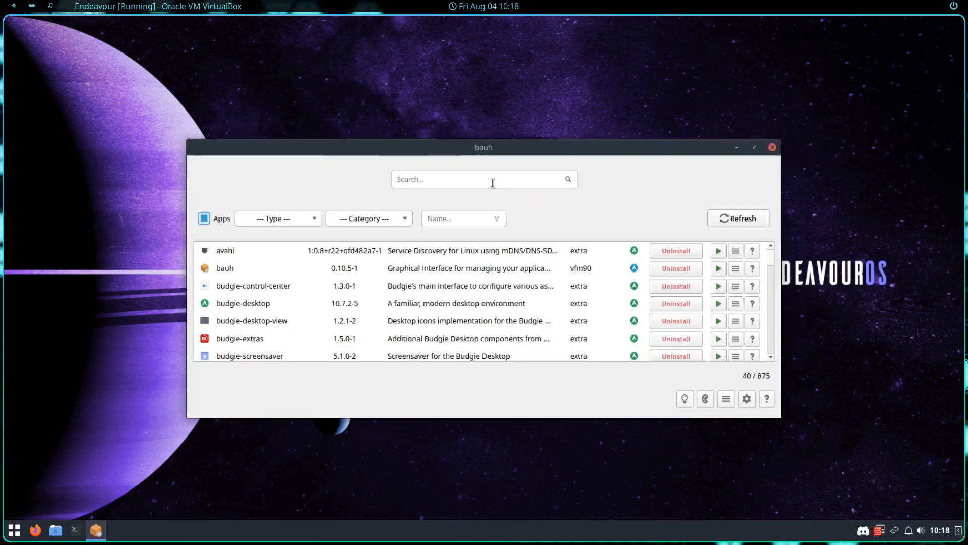
{"action": "type", "text": "onlyoffice"}
{"action": "key", "text": "Return"}
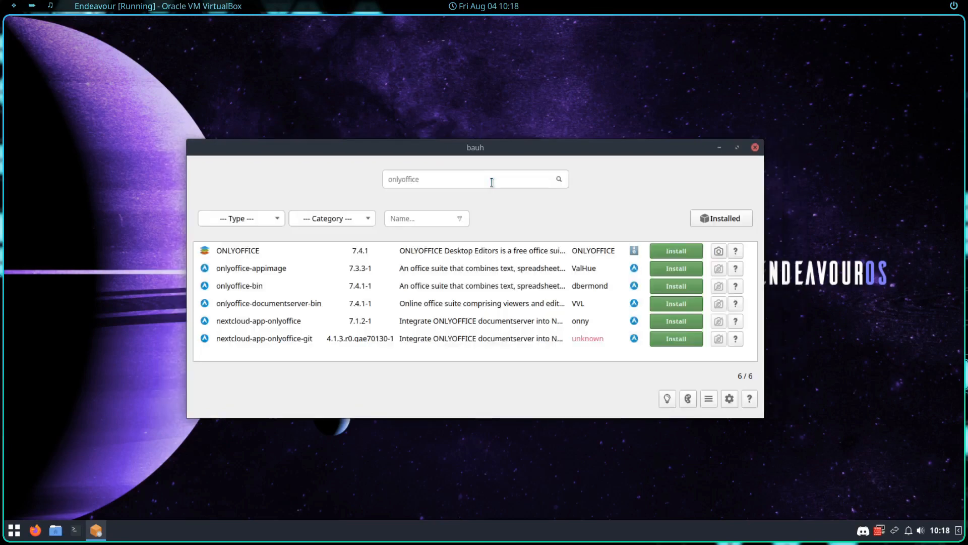
{"action": "left_click", "coordinate": [669, 253]}
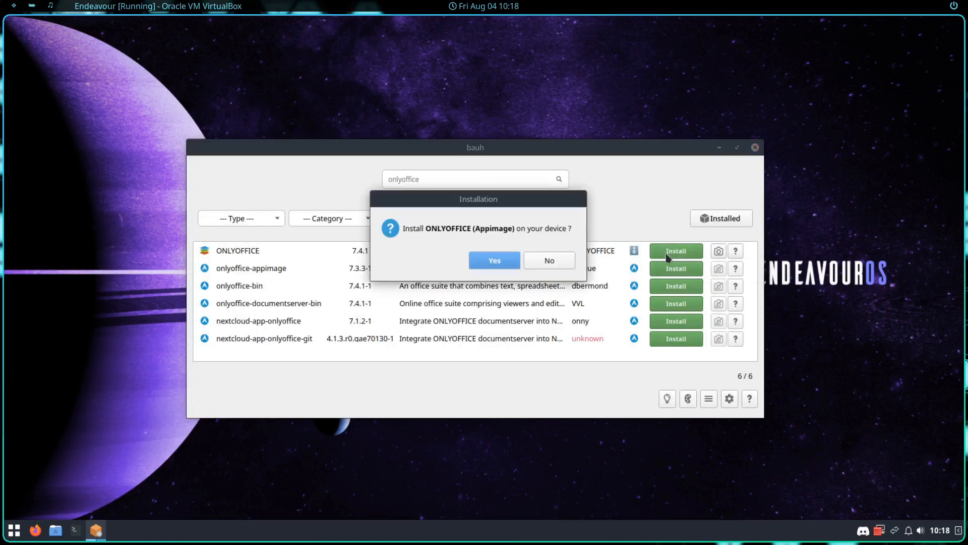
{"action": "left_click", "coordinate": [494, 261]}
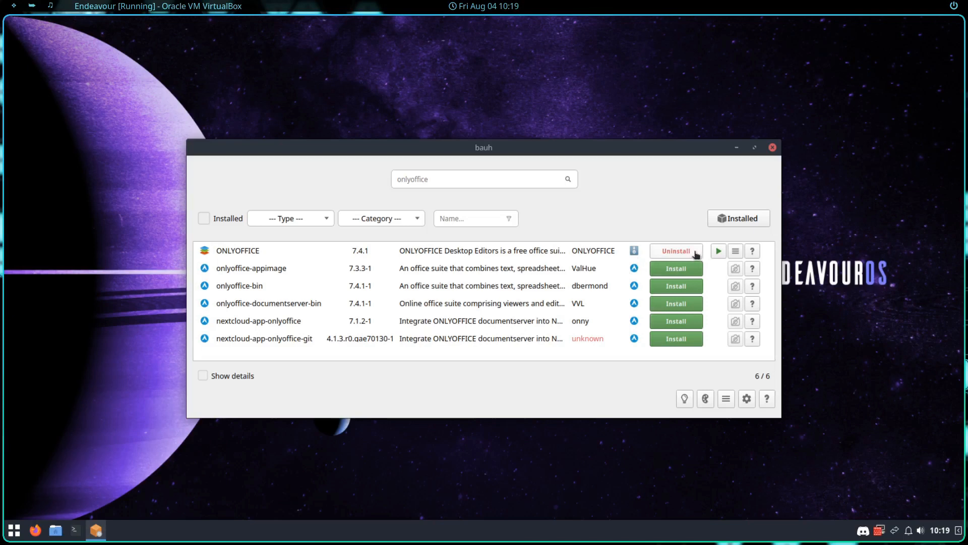
{"action": "left_click", "coordinate": [772, 147]}
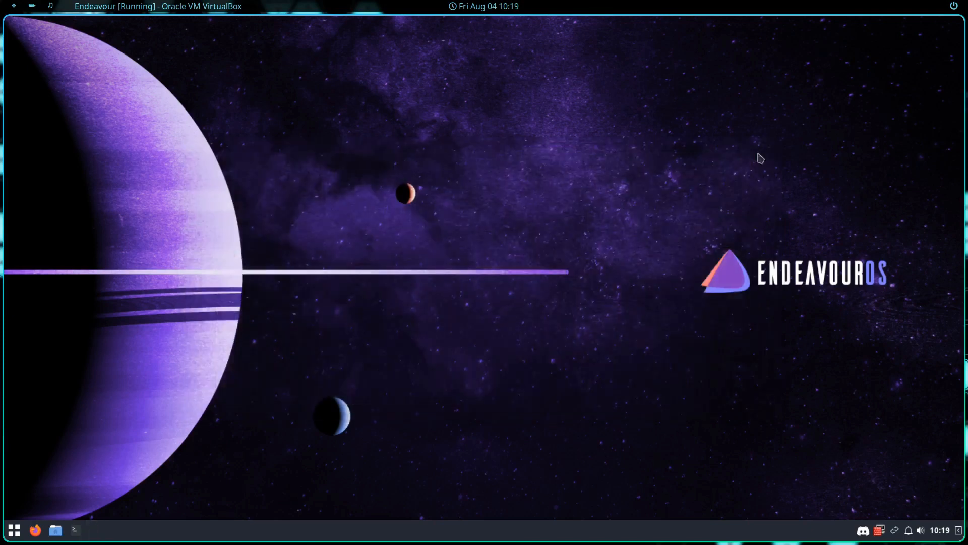
Step: Launch ONLYOFFICE Desktop Editors from a menu search for 'only' and create a new blank Document
{"action": "left_click", "coordinate": [15, 535]}
{"action": "left_click", "coordinate": [17, 534]}
{"action": "left_click", "coordinate": [19, 533]}
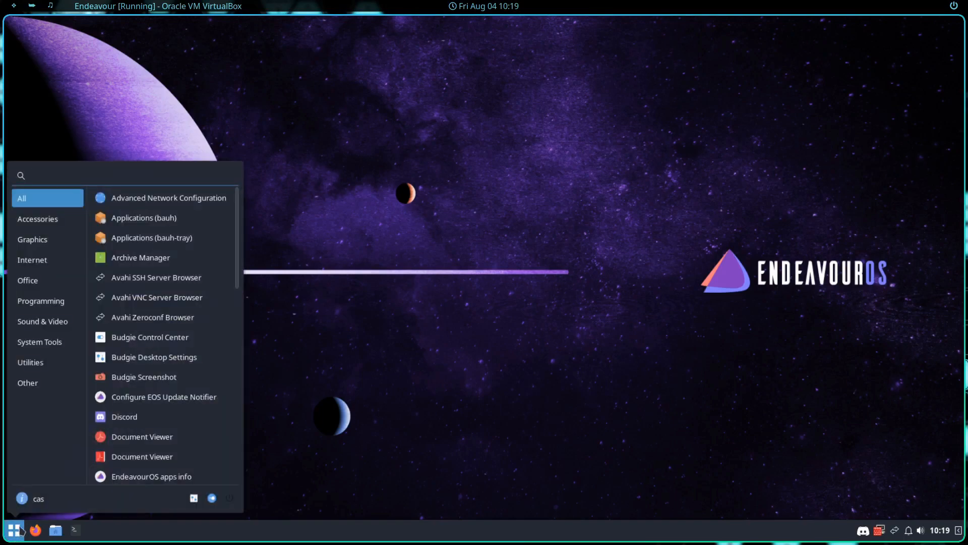
{"action": "type", "text": "only"}
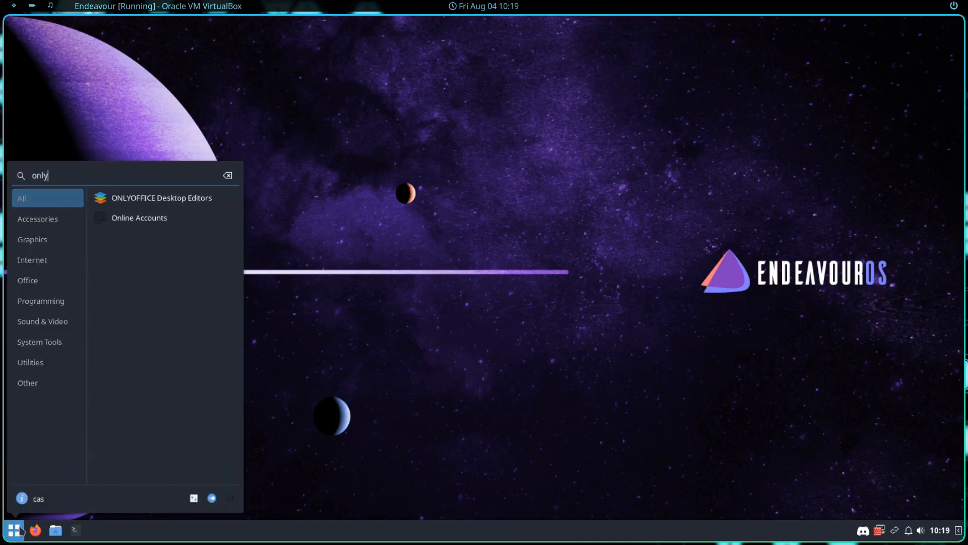
{"action": "left_click", "coordinate": [151, 201]}
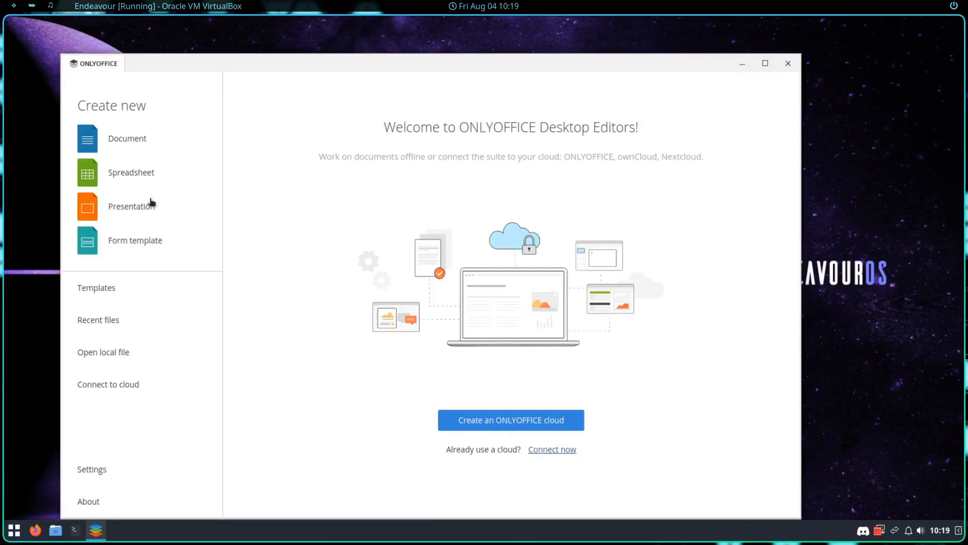
{"action": "left_click", "coordinate": [138, 135]}
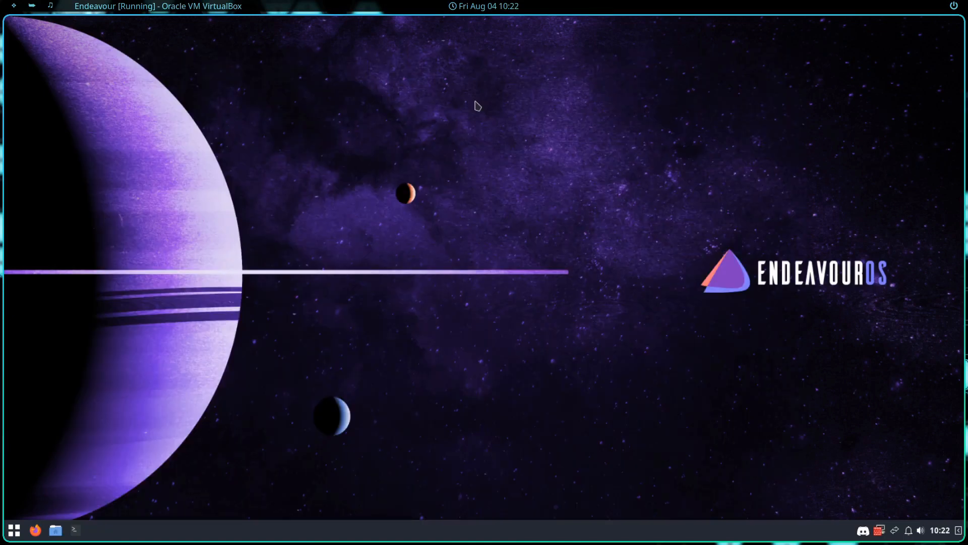
{"action": "key", "text": "super"}
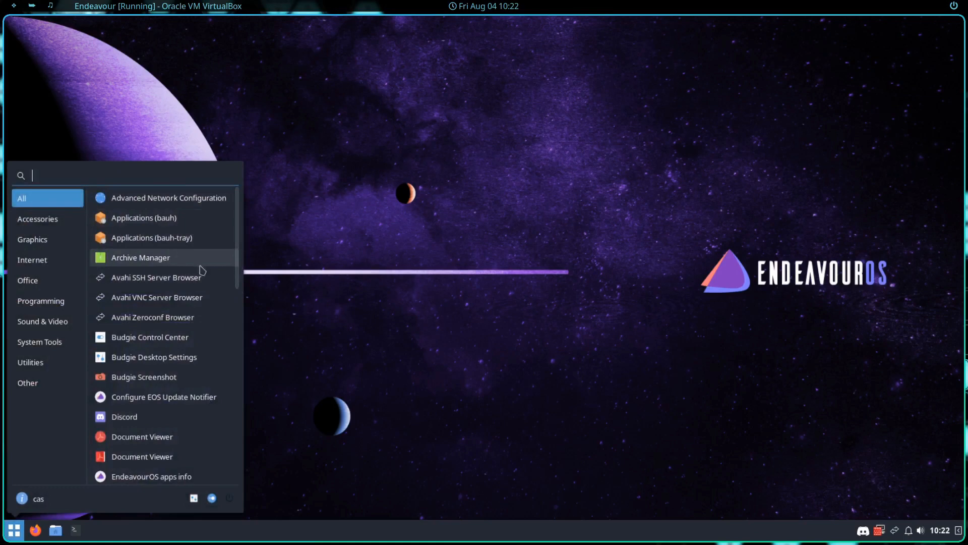
{"action": "scroll", "coordinate": [236, 263], "scroll_direction": "down", "scroll_amount": 3}
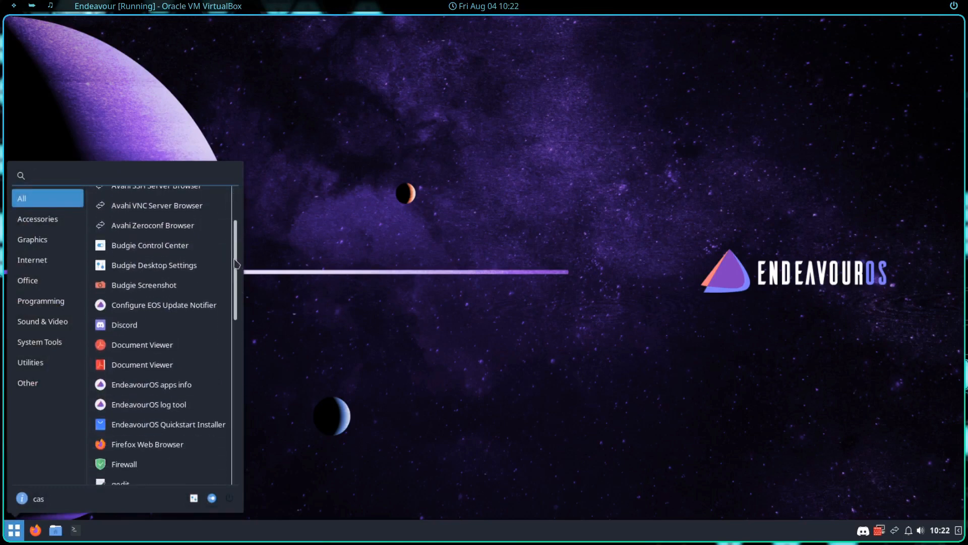
{"action": "left_click_drag", "start_coordinate": [238, 258], "coordinate": [240, 161]}
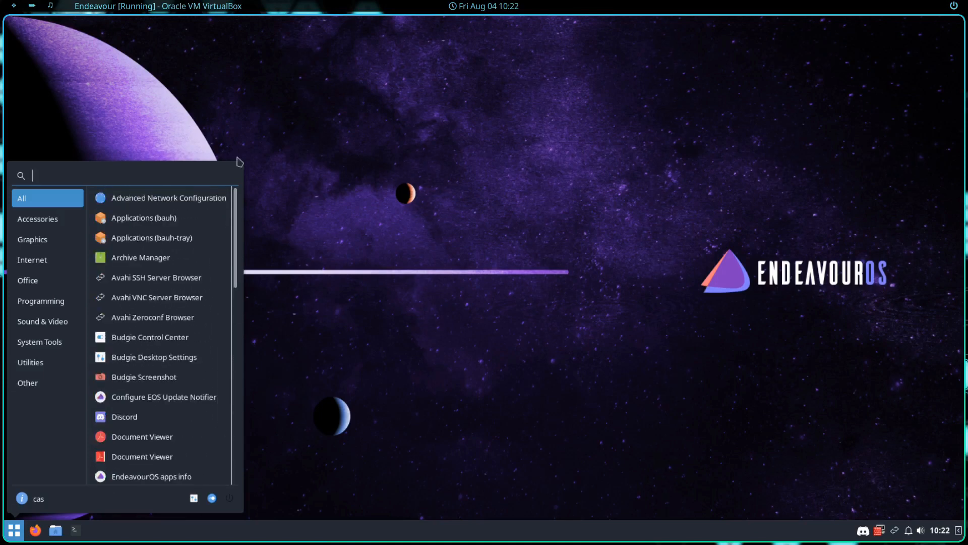
{"action": "left_click", "coordinate": [378, 160]}
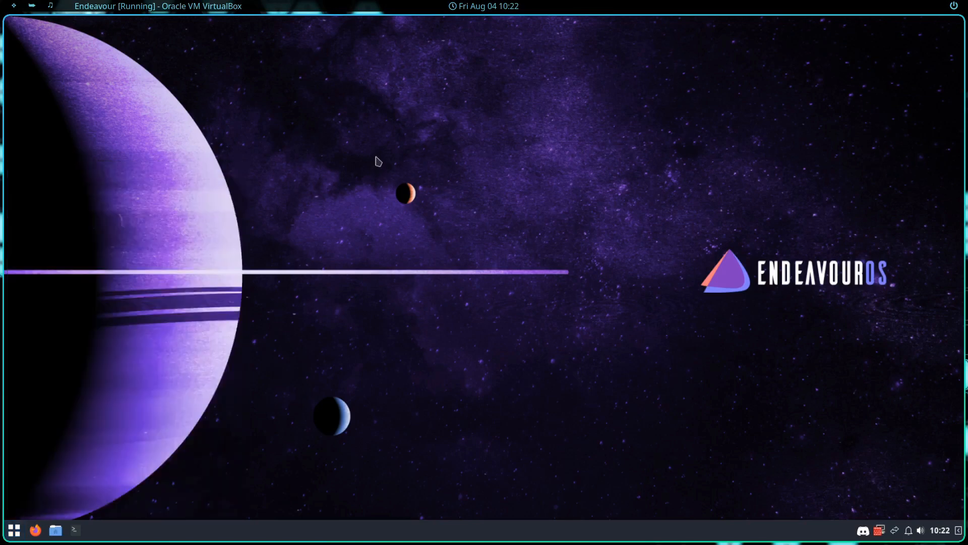